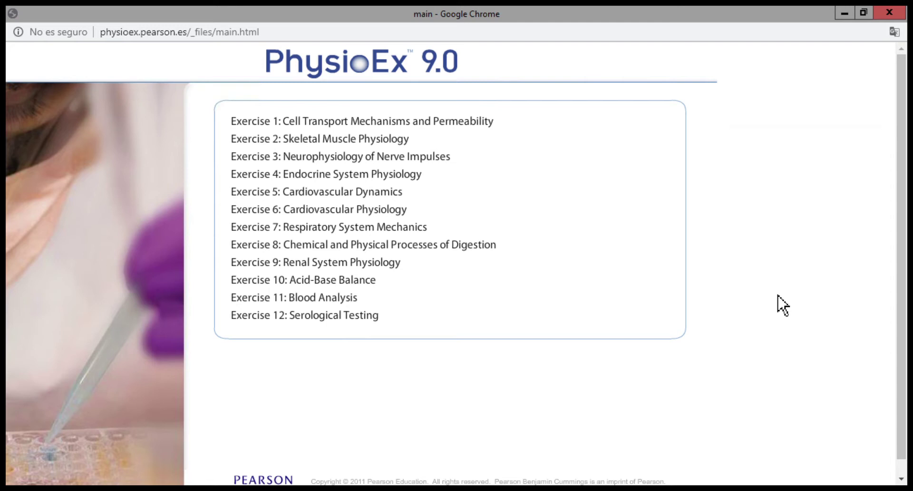
# - Open Exercise 8, Activity 1: Assessing Starch Digestion by Salivary Amylase, and read both pages of its Introduction
pyautogui.click(435, 245)
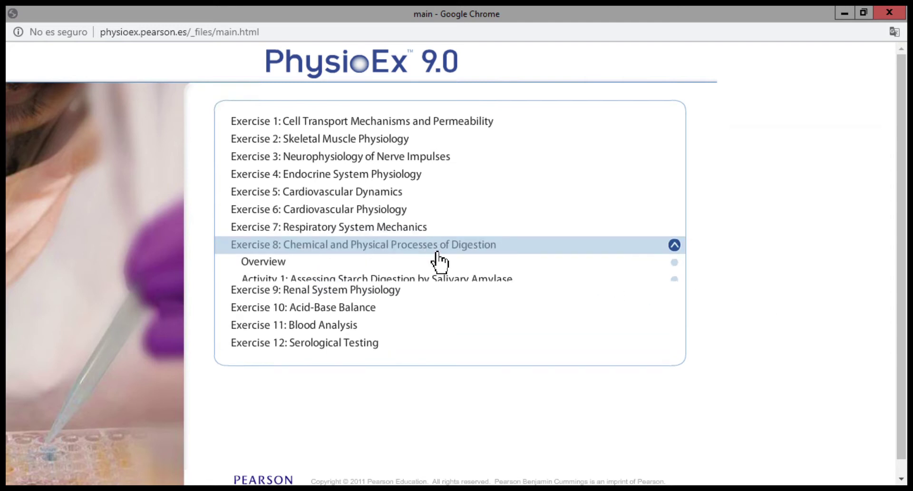
pyautogui.click(430, 284)
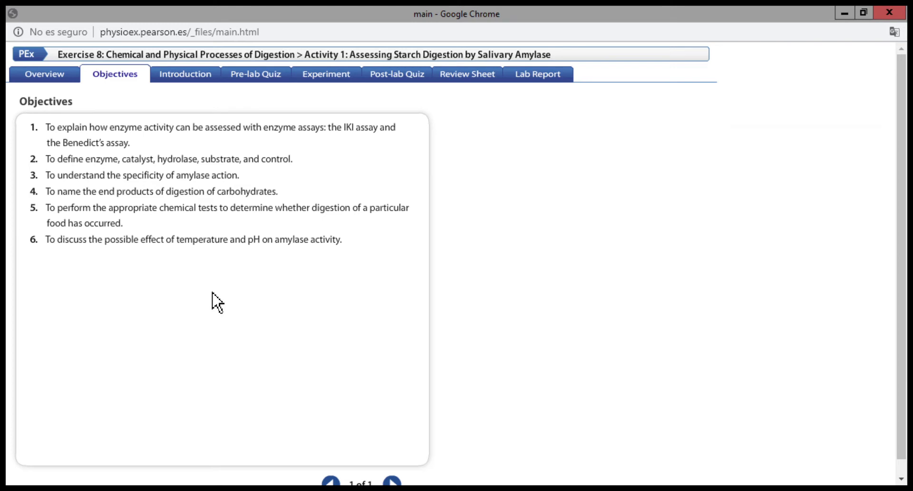
pyautogui.click(185, 80)
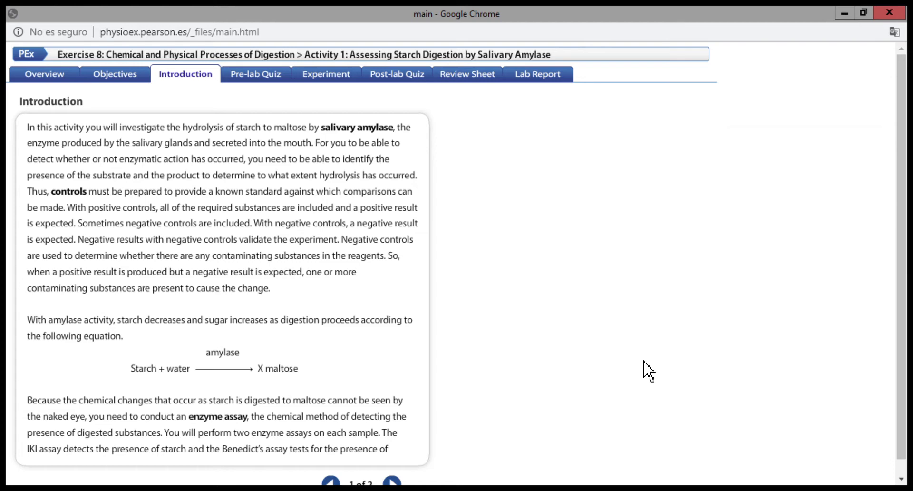
pyautogui.scroll(-1, 471, 442)
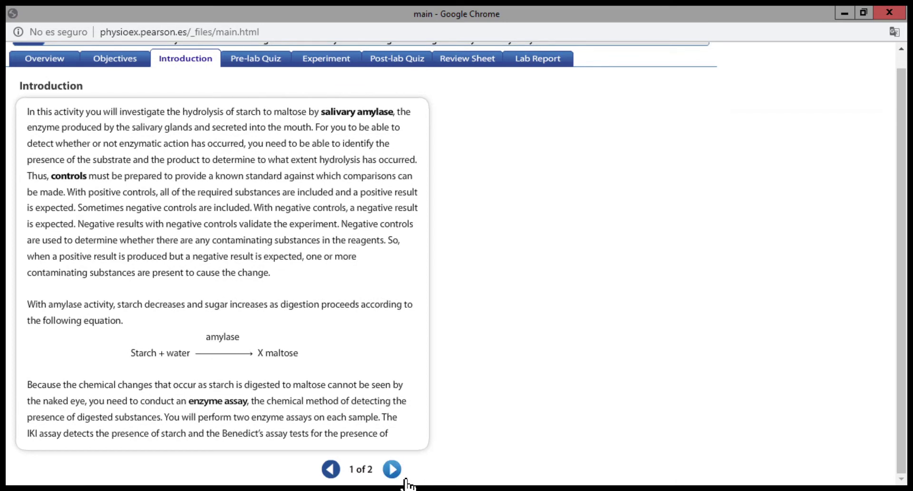
pyautogui.click(404, 479)
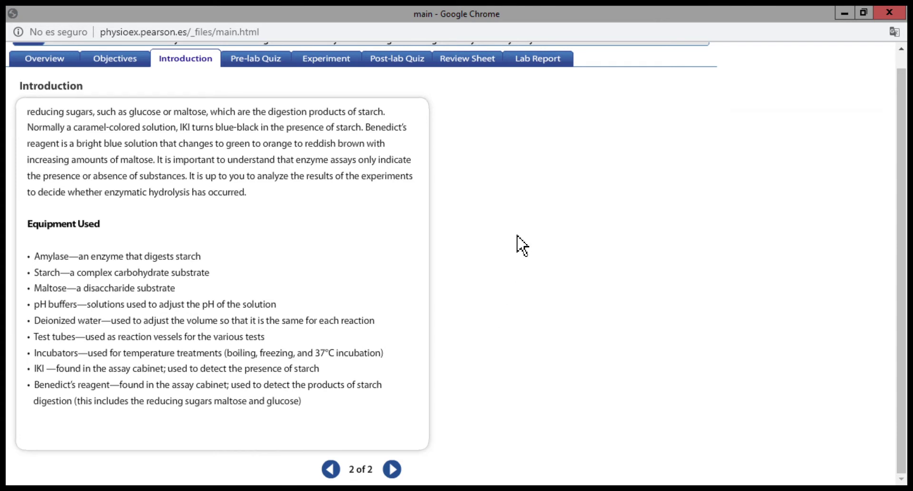
# - Start the Pre-lab Quiz, answering question 1 "starch and carbohydrate" and question 2 "Their activity can be affected by temperature and pH", checking each
pyautogui.click(267, 66)
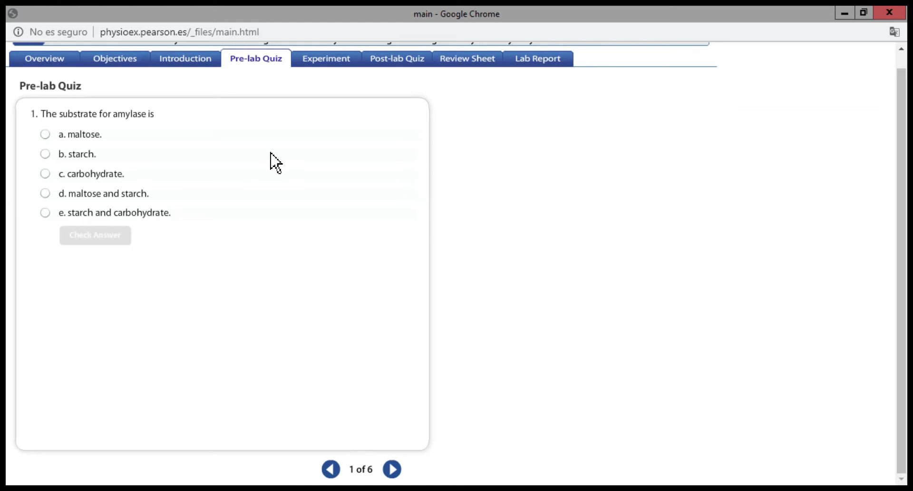
pyautogui.click(54, 221)
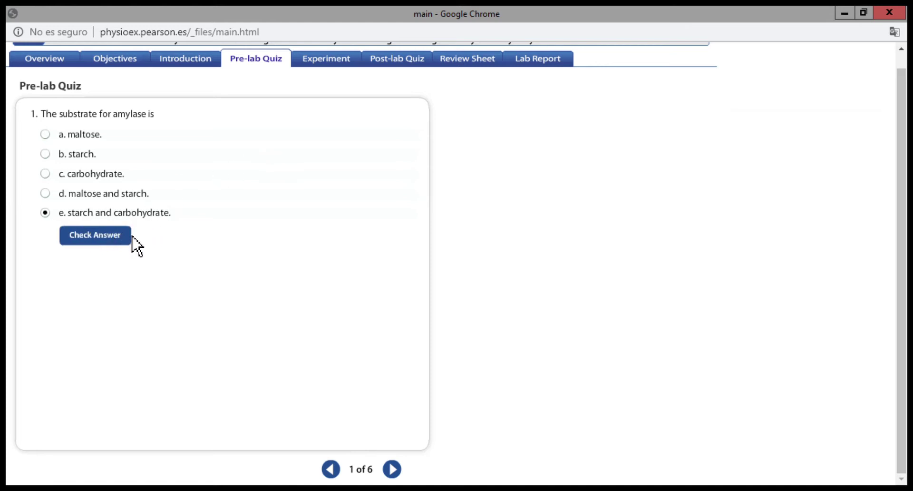
pyautogui.click(115, 244)
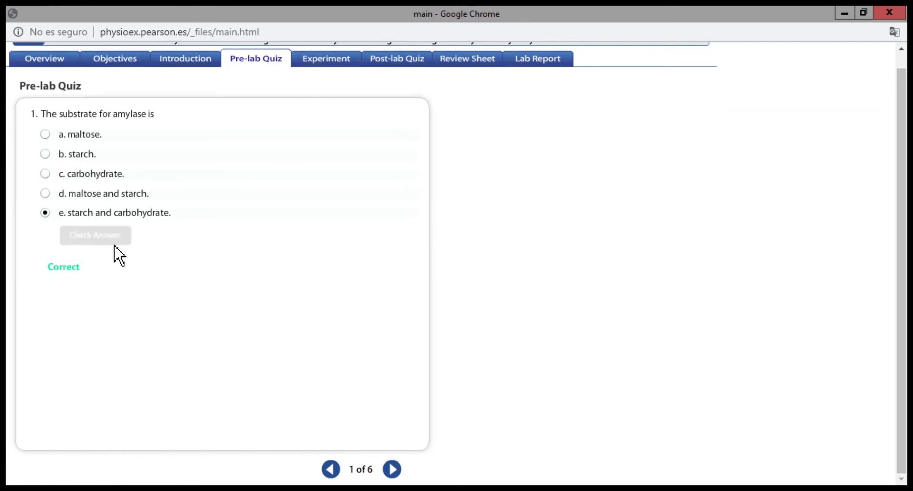
pyautogui.click(406, 478)
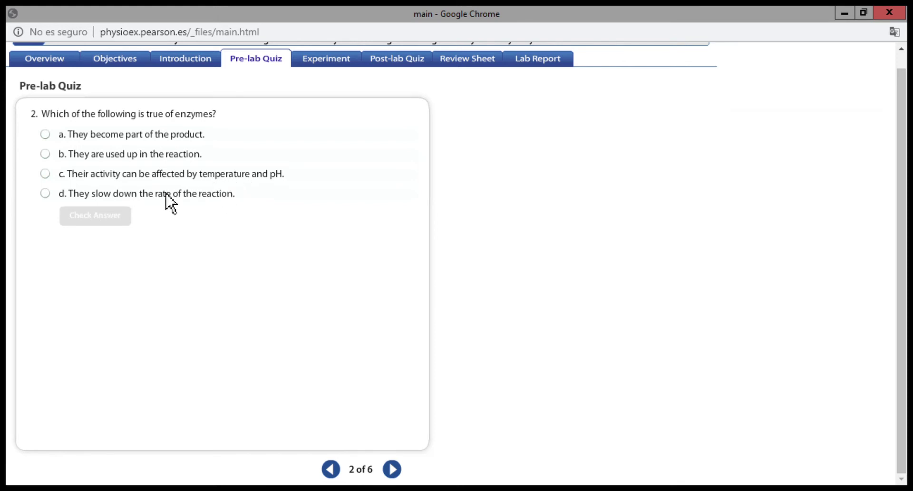
pyautogui.click(62, 174)
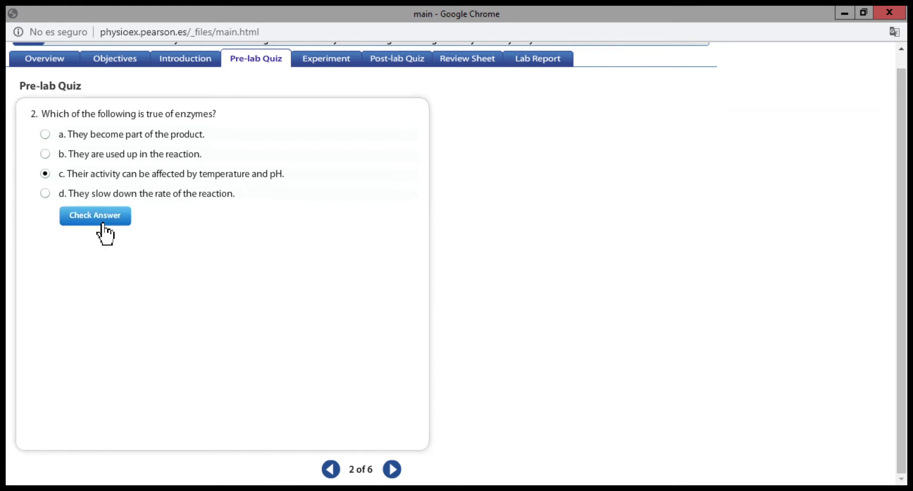
pyautogui.click(102, 224)
# - Answer quiz question 3 "starch" and question 4 "A negative result with a positive control is required to validate the test", checking each
pyautogui.click(401, 474)
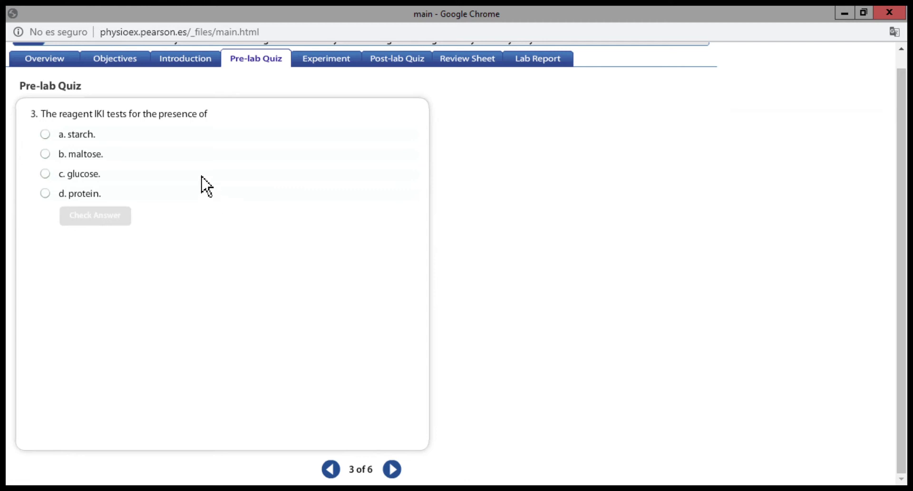
pyautogui.click(55, 148)
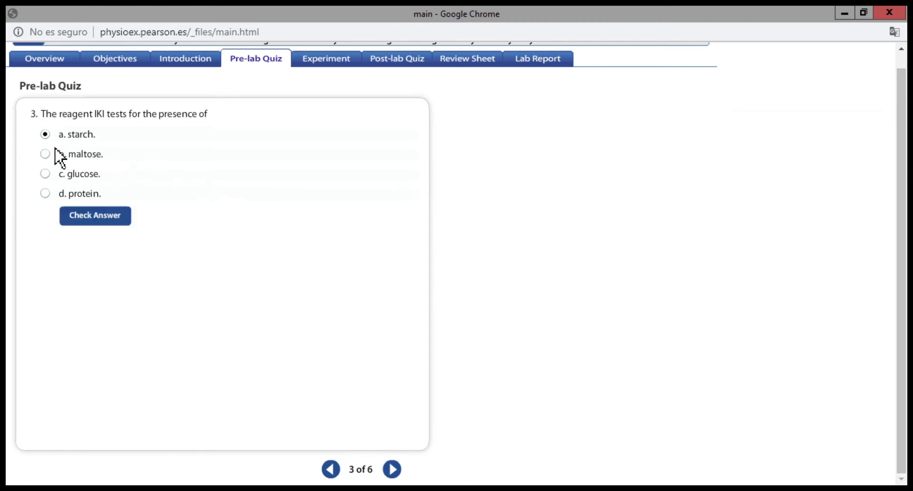
pyautogui.click(114, 221)
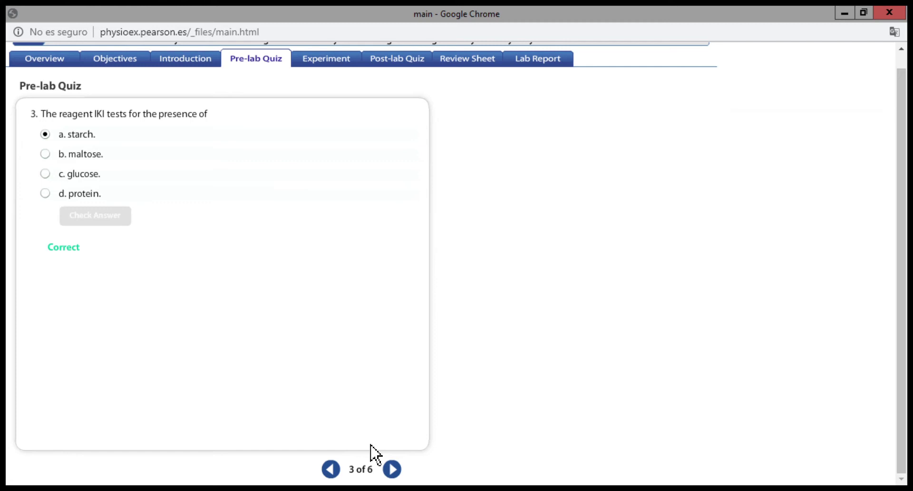
pyautogui.click(406, 476)
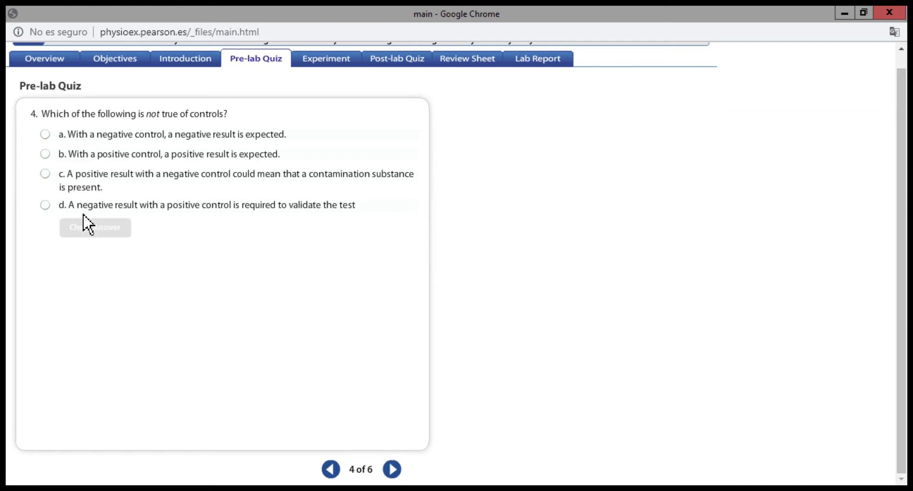
pyautogui.click(56, 210)
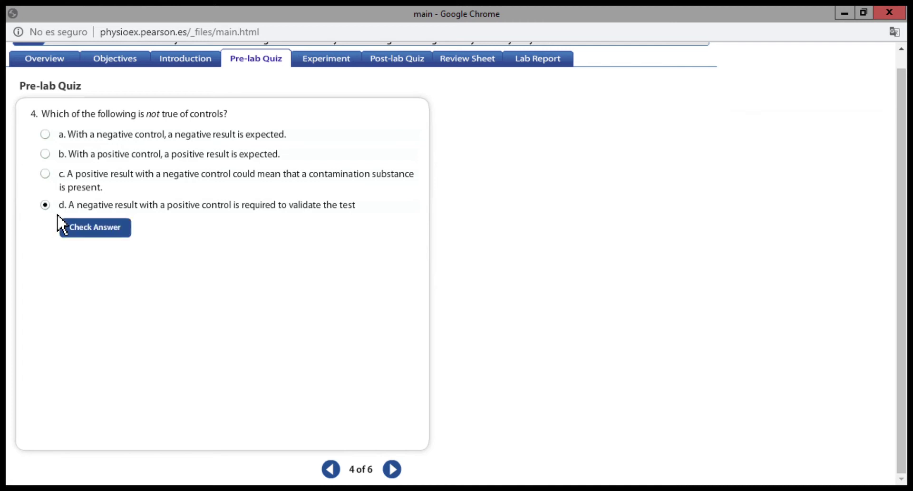
pyautogui.click(93, 236)
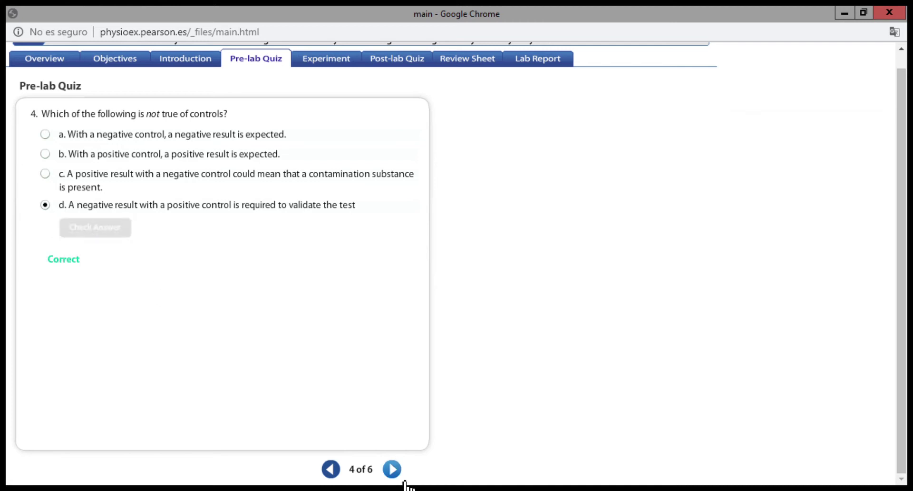
# - Answer and check quiz questions 5 and 6 with "maltose and glucose" and "water", and submit the quiz to the Lab Report
pyautogui.click(392, 470)
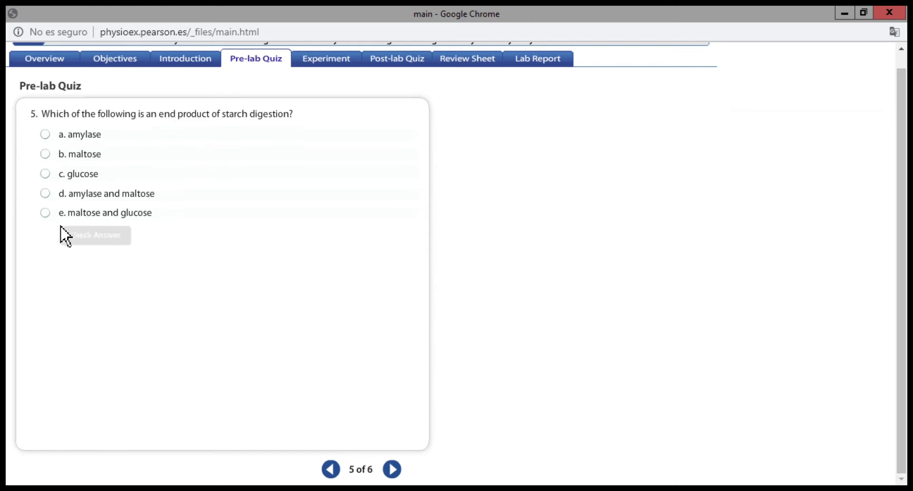
pyautogui.click(45, 212)
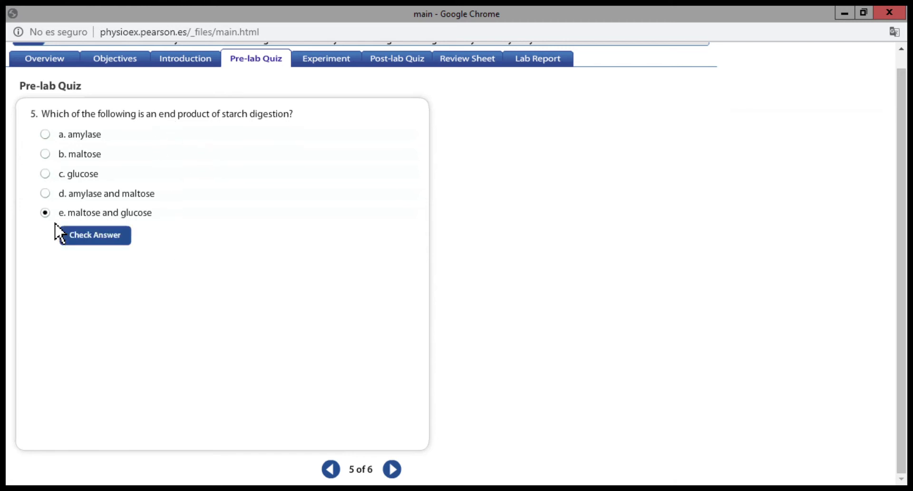
pyautogui.click(98, 240)
pyautogui.click(393, 471)
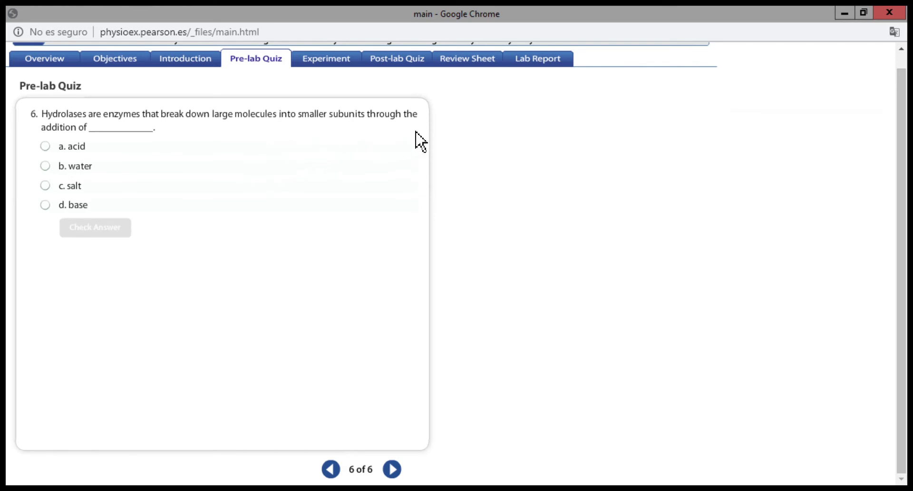
pyautogui.click(56, 173)
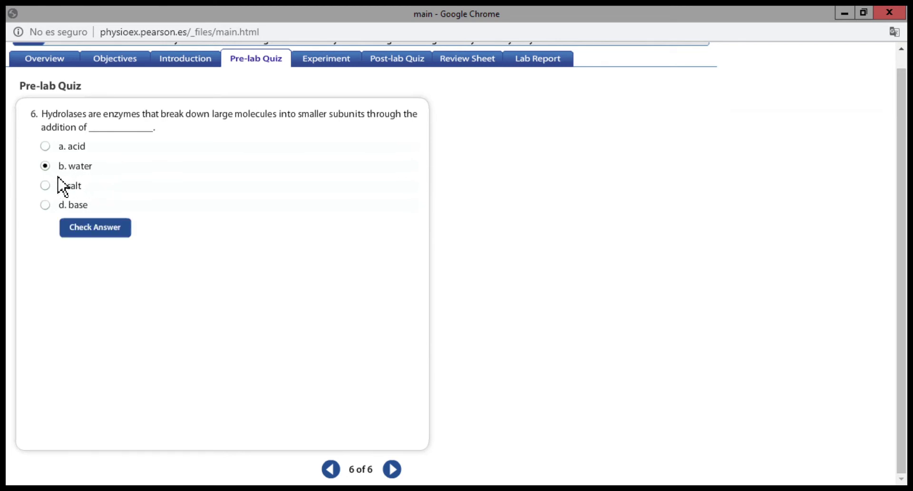
pyautogui.click(113, 247)
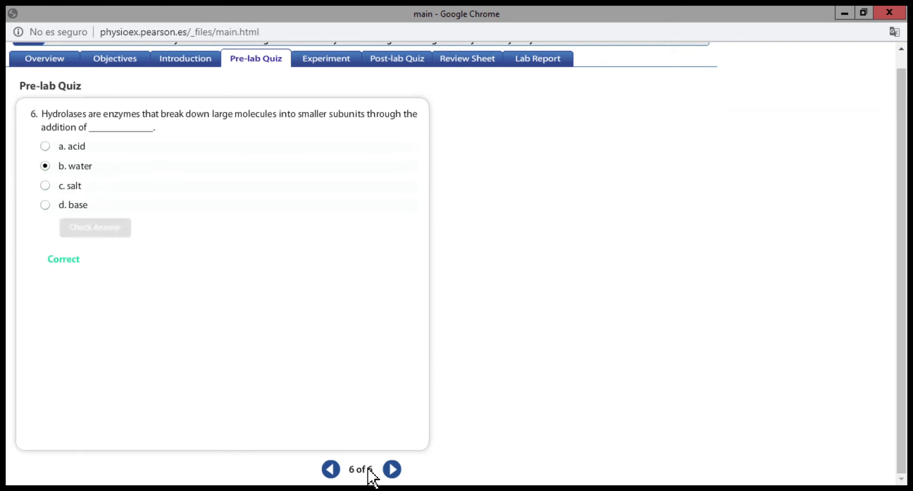
pyautogui.click(392, 469)
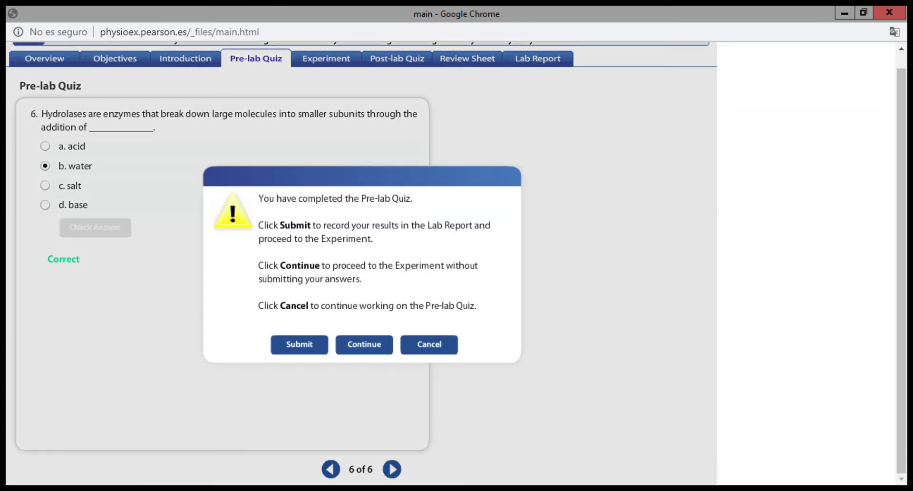
pyautogui.click(305, 353)
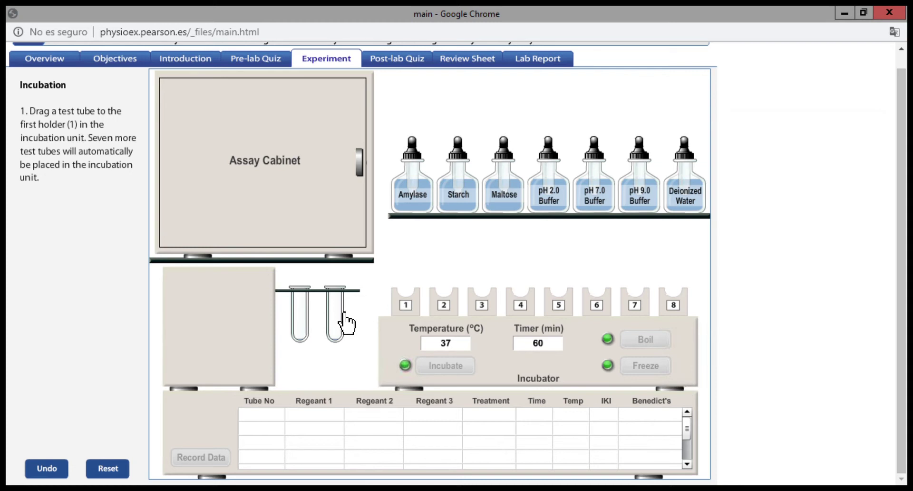
# - Place a test tube in holder 1 of the incubation unit to load the tubes, and add amylase to tubes 1, 2 and 3
pyautogui.moveTo(347, 316); pyautogui.dragTo(419, 276)
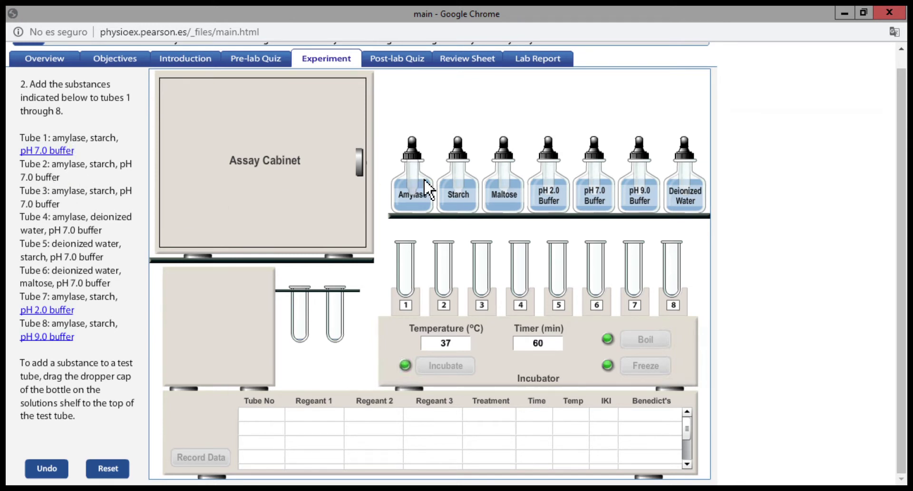
pyautogui.moveTo(425, 185); pyautogui.dragTo(413, 217)
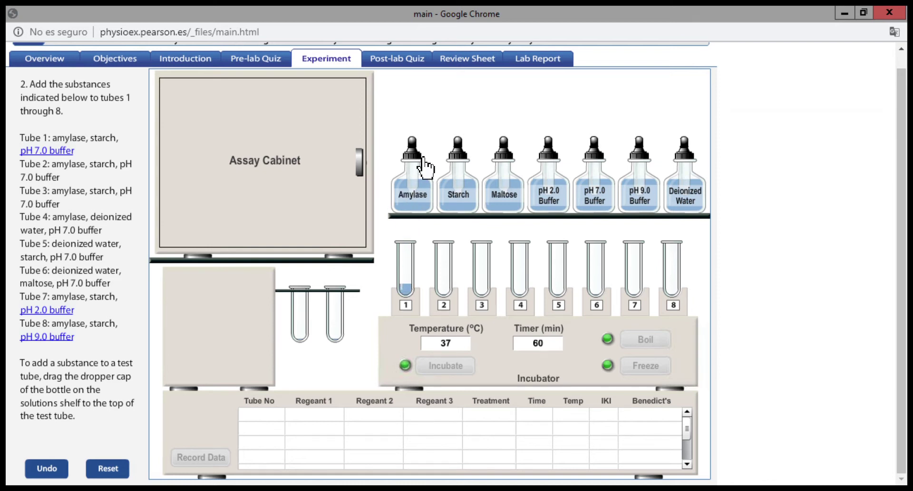
pyautogui.moveTo(424, 168); pyautogui.dragTo(460, 234)
pyautogui.moveTo(422, 171); pyautogui.dragTo(496, 227)
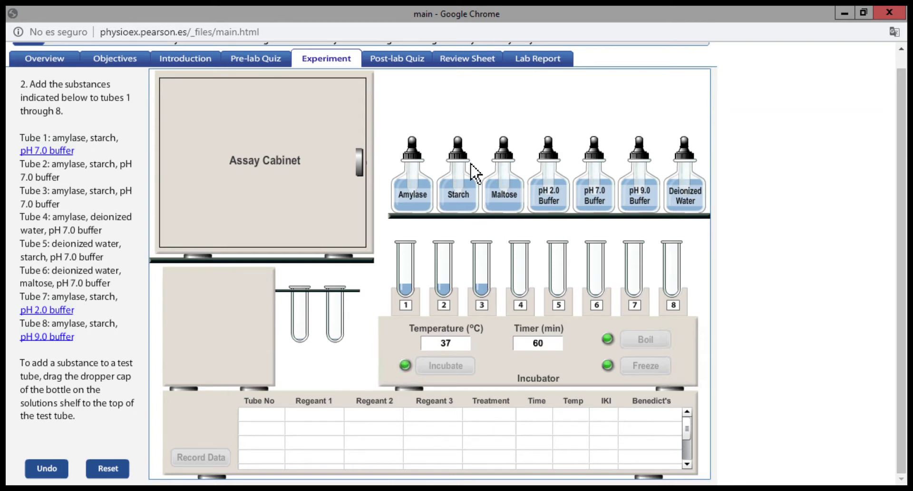
# - Add starch and pH 7.0 buffer to each of test tubes 1, 2 and 3
pyautogui.moveTo(473, 174); pyautogui.dragTo(418, 237)
pyautogui.moveTo(472, 170); pyautogui.dragTo(448, 230)
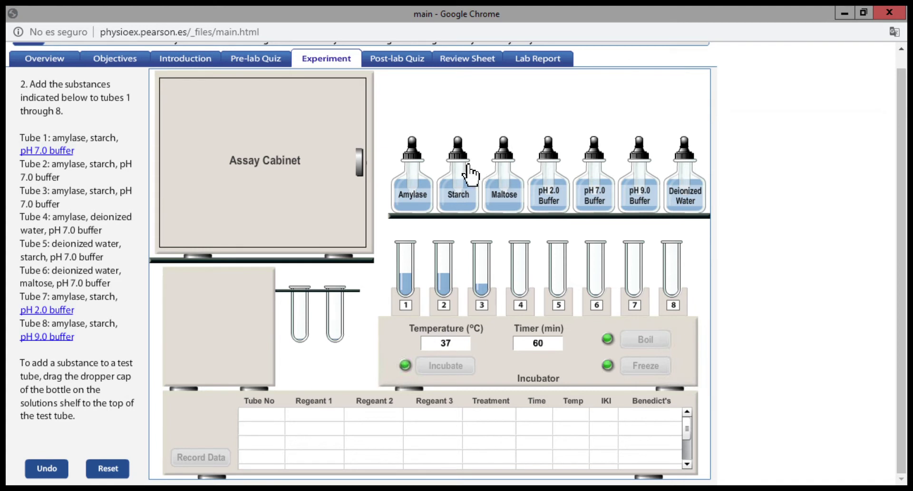
pyautogui.moveTo(468, 173); pyautogui.dragTo(490, 224)
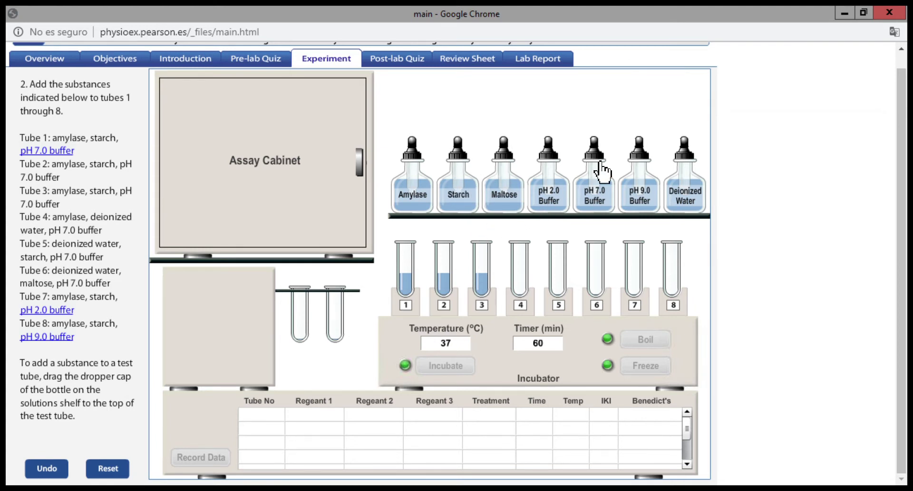
pyautogui.moveTo(604, 166); pyautogui.dragTo(416, 223)
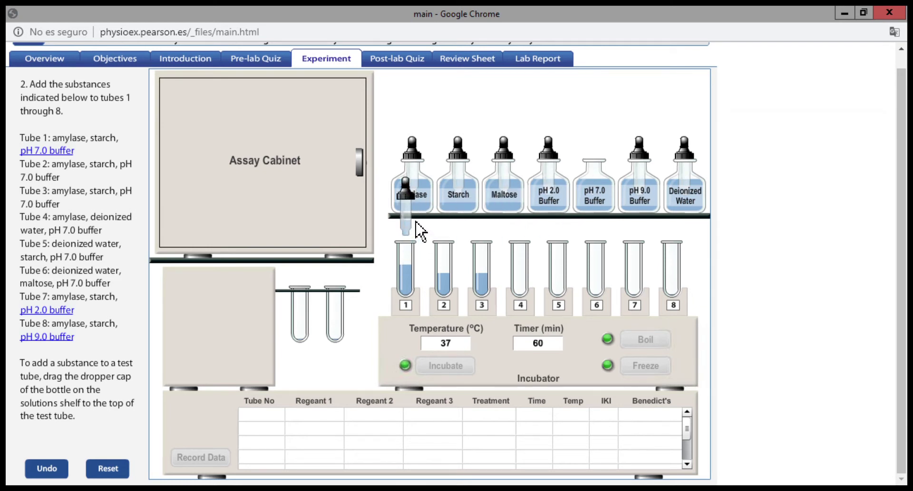
pyautogui.moveTo(605, 175); pyautogui.dragTo(455, 235)
pyautogui.moveTo(607, 169); pyautogui.dragTo(493, 224)
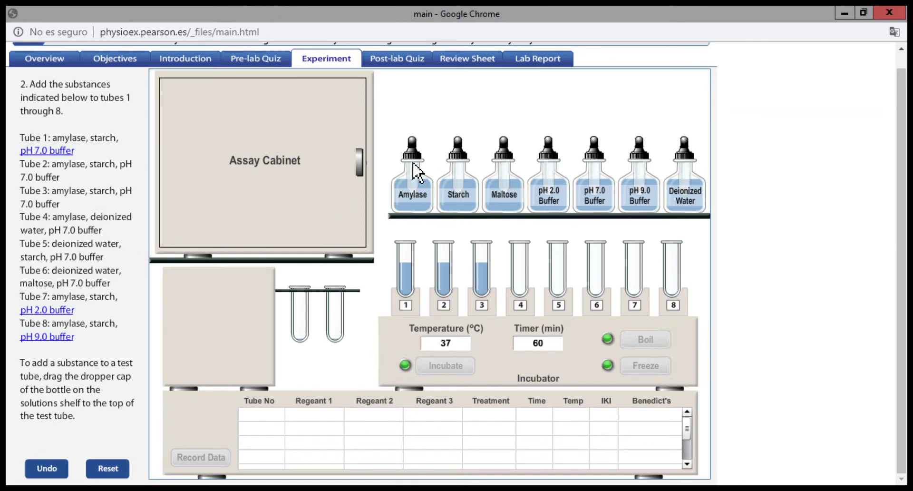
# - Fill test tube 4 with amylase, pH 7.0 buffer and deionized water
pyautogui.moveTo(421, 175); pyautogui.dragTo(528, 230)
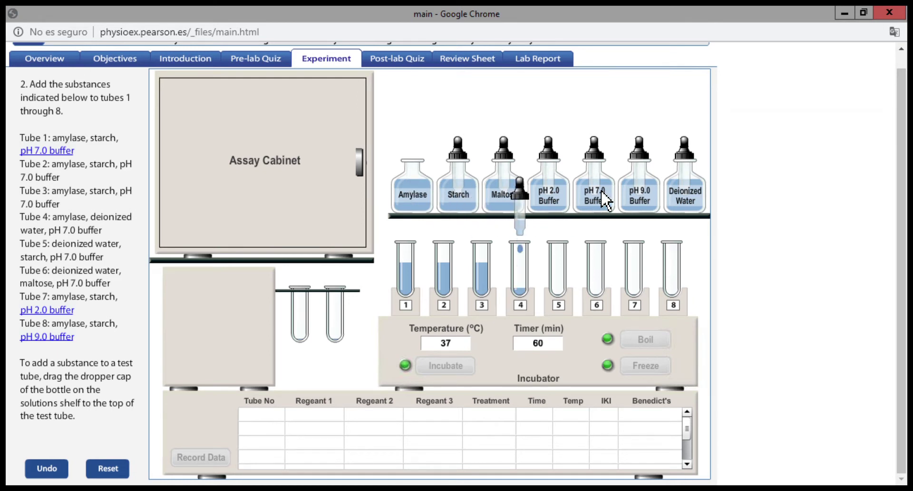
pyautogui.moveTo(608, 168); pyautogui.dragTo(529, 233)
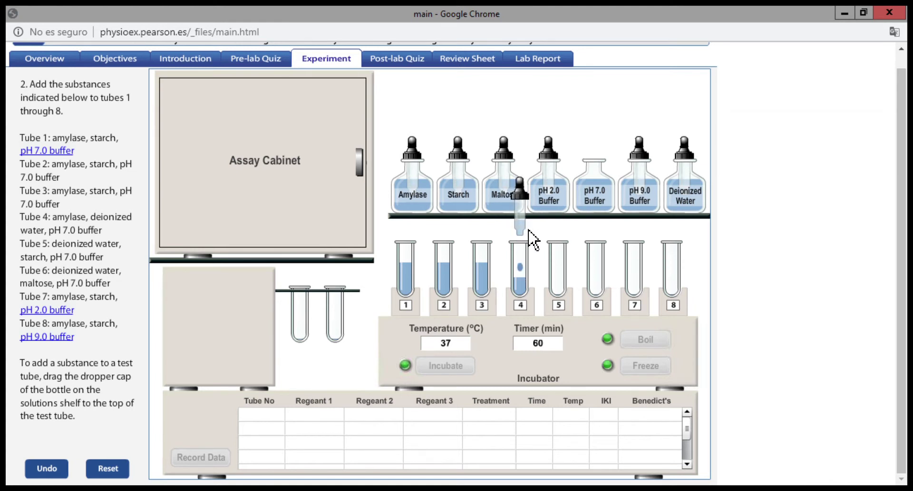
pyautogui.moveTo(697, 175); pyautogui.dragTo(533, 238)
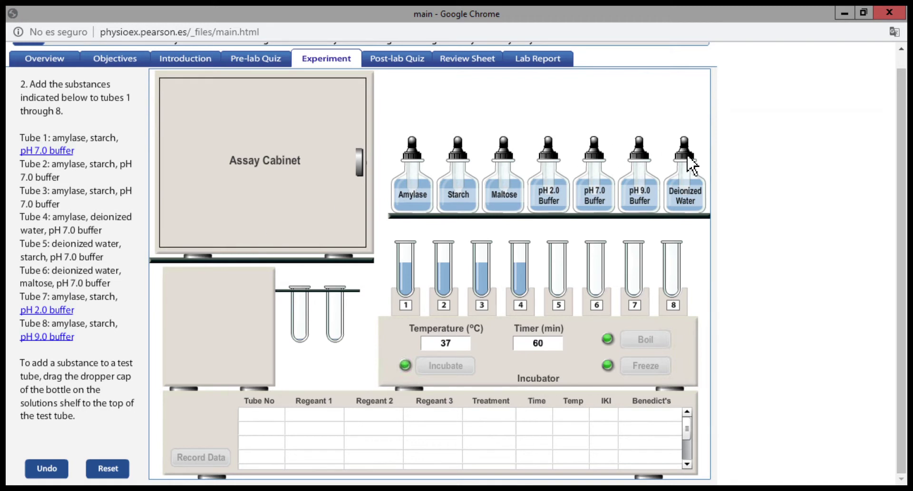
# - Fill test tube 5 with deionized water, starch and pH 7.0 buffer, and test tube 6 with deionized water, maltose and pH 7.0 buffer
pyautogui.moveTo(697, 174); pyautogui.dragTo(569, 241)
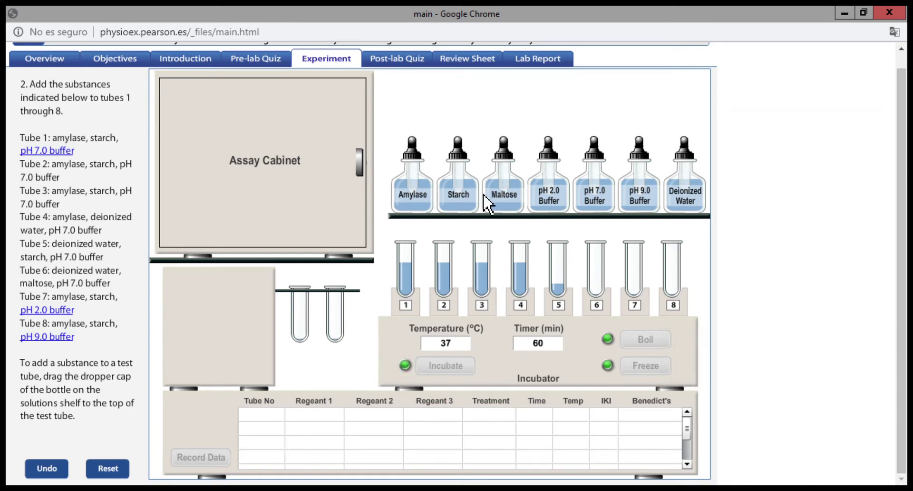
pyautogui.moveTo(464, 168); pyautogui.dragTo(566, 235)
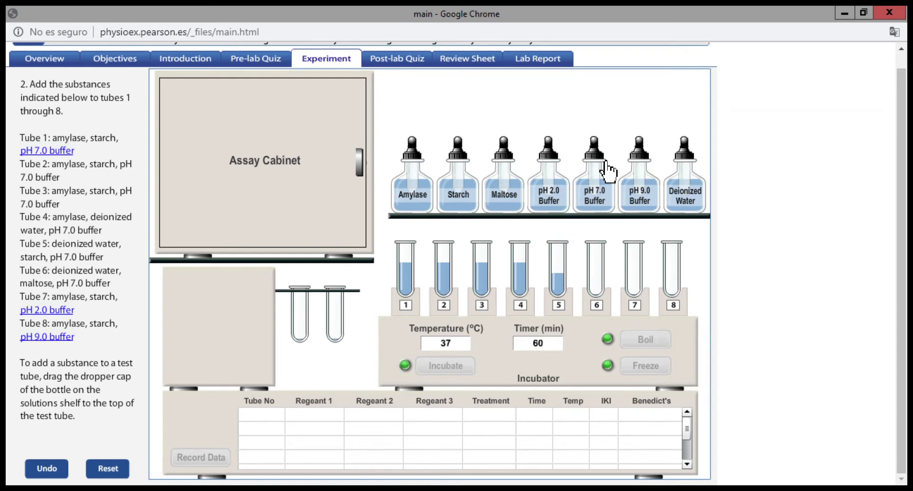
pyautogui.moveTo(605, 170); pyautogui.dragTo(572, 235)
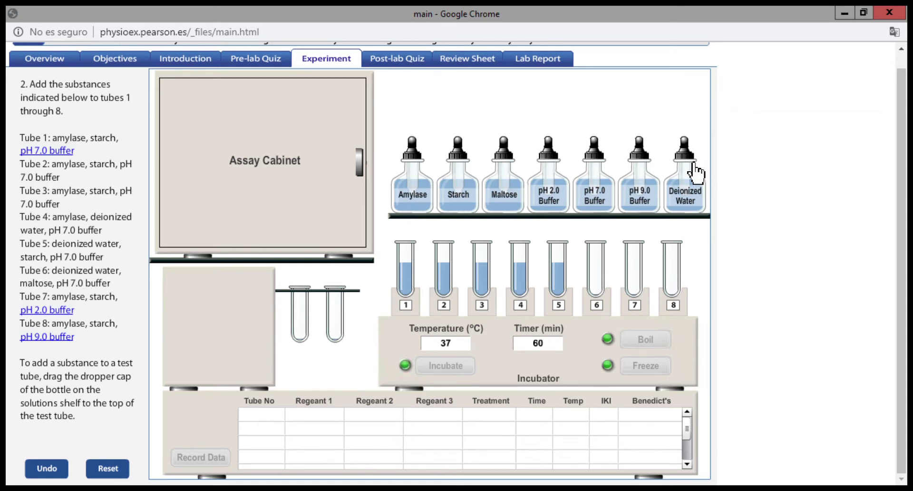
pyautogui.moveTo(695, 172); pyautogui.dragTo(610, 236)
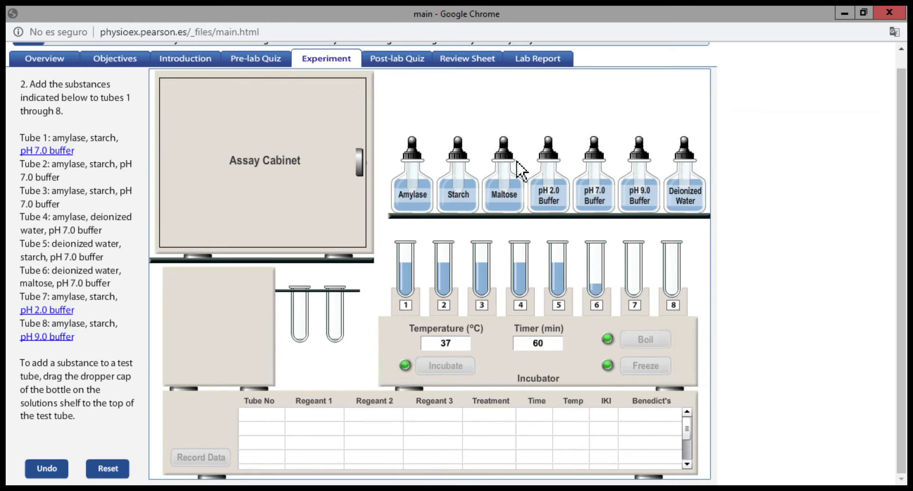
pyautogui.moveTo(519, 172); pyautogui.dragTo(610, 227)
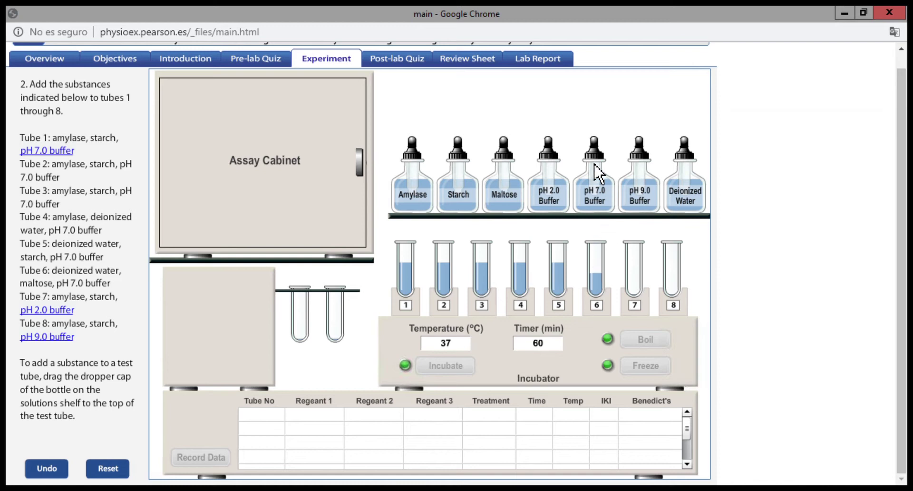
pyautogui.moveTo(600, 209); pyautogui.dragTo(603, 228)
# - Fill test tube 7 with amylase, starch and pH 2.0 buffer, and test tube 8 with amylase, starch and pH 9.0 buffer
pyautogui.moveTo(418, 171); pyautogui.dragTo(648, 233)
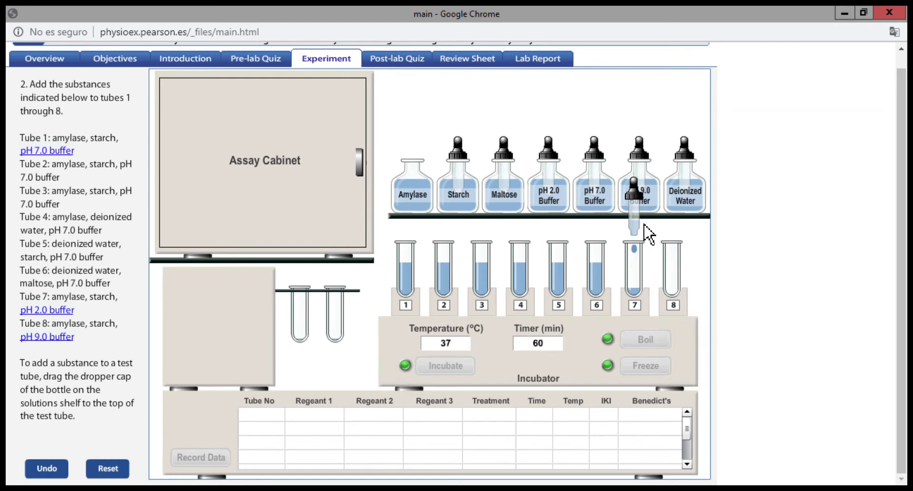
pyautogui.moveTo(468, 169); pyautogui.dragTo(641, 232)
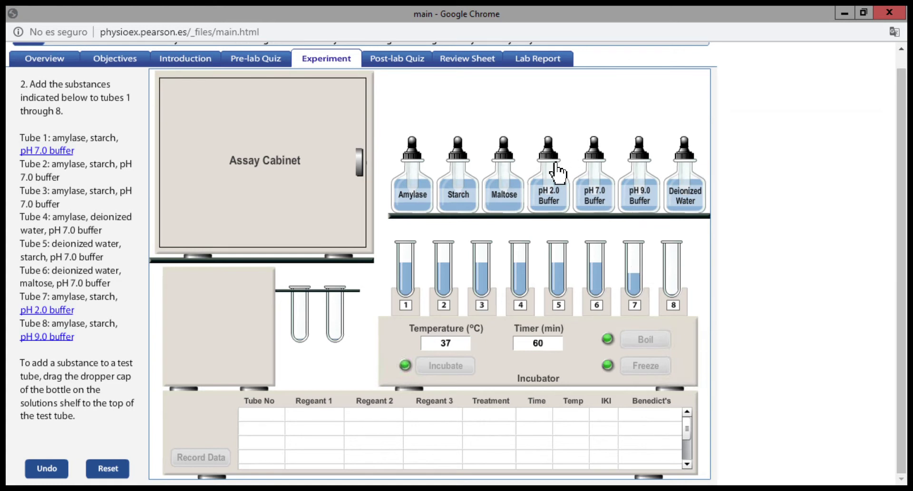
pyautogui.moveTo(566, 175); pyautogui.dragTo(612, 215)
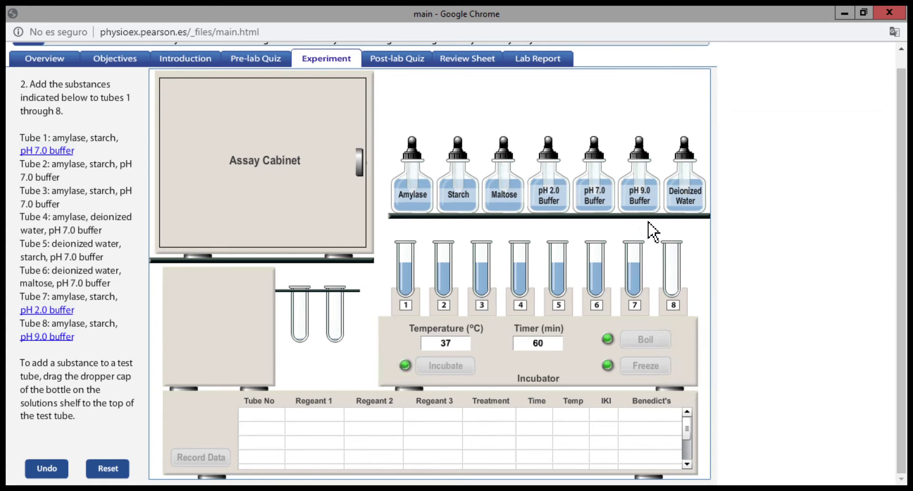
pyautogui.moveTo(426, 175); pyautogui.dragTo(545, 183)
pyautogui.moveTo(654, 233); pyautogui.dragTo(689, 244)
pyautogui.moveTo(457, 152); pyautogui.dragTo(685, 238)
pyautogui.moveTo(648, 173); pyautogui.dragTo(686, 234)
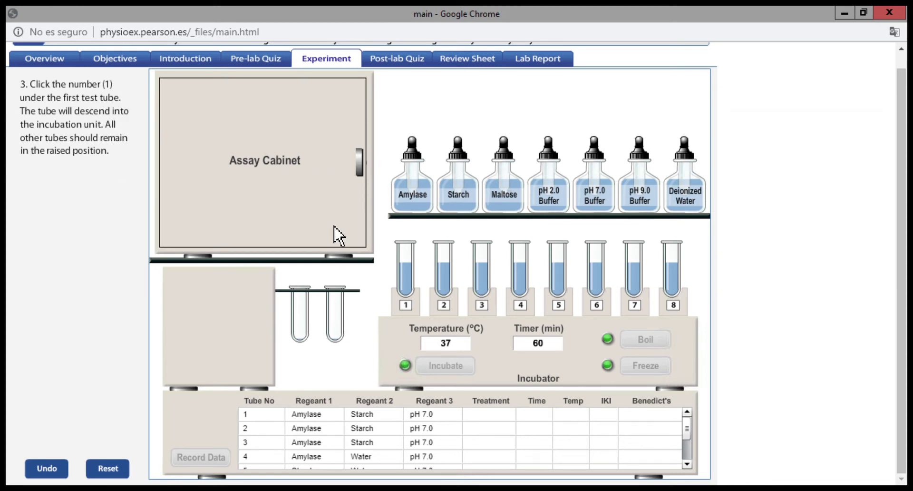
# - Lower and boil test tube 1 in the incubation unit, then lower and freeze test tube 2
pyautogui.click(412, 312)
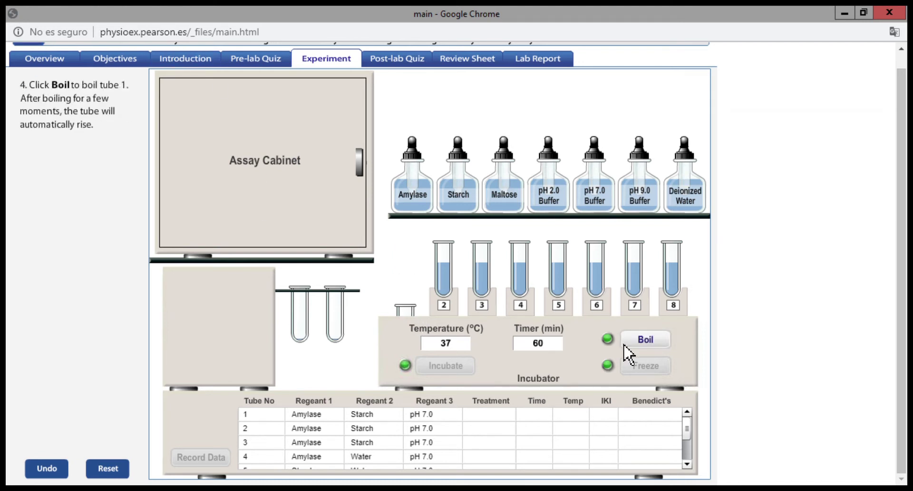
pyautogui.click(659, 355)
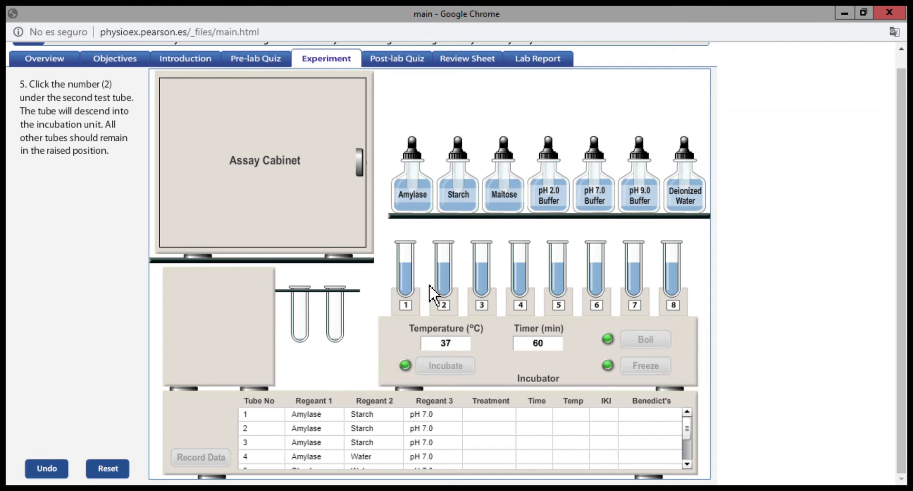
pyautogui.click(455, 313)
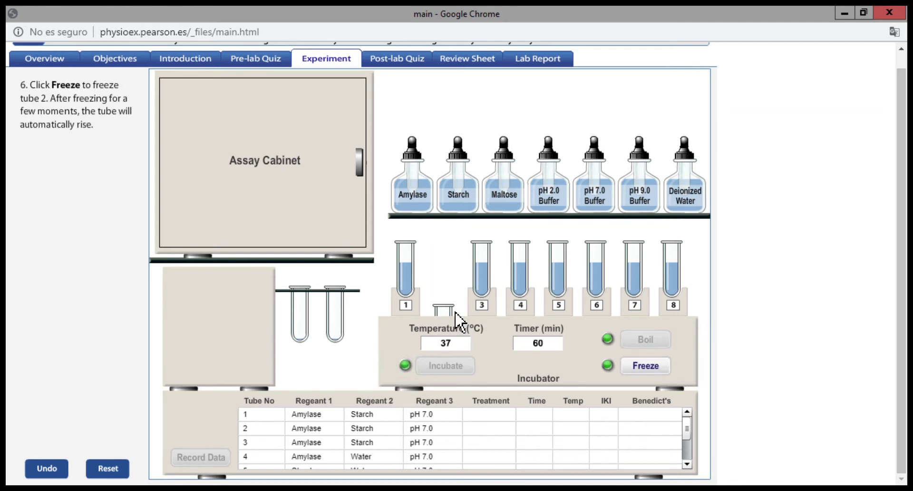
pyautogui.click(661, 384)
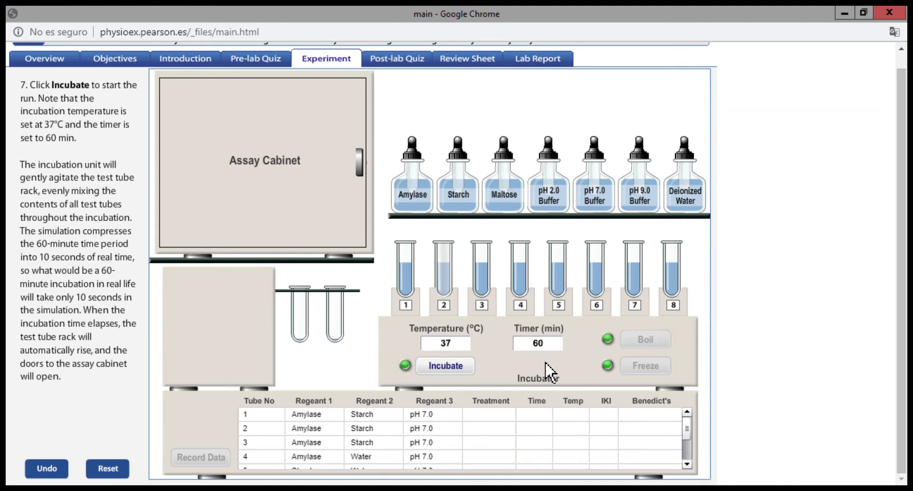
# - Incubate the tubes at 37 °C for 60 minutes and submit the prediction that boiling decreases amylase activity while freezing has no effect
pyautogui.click(457, 373)
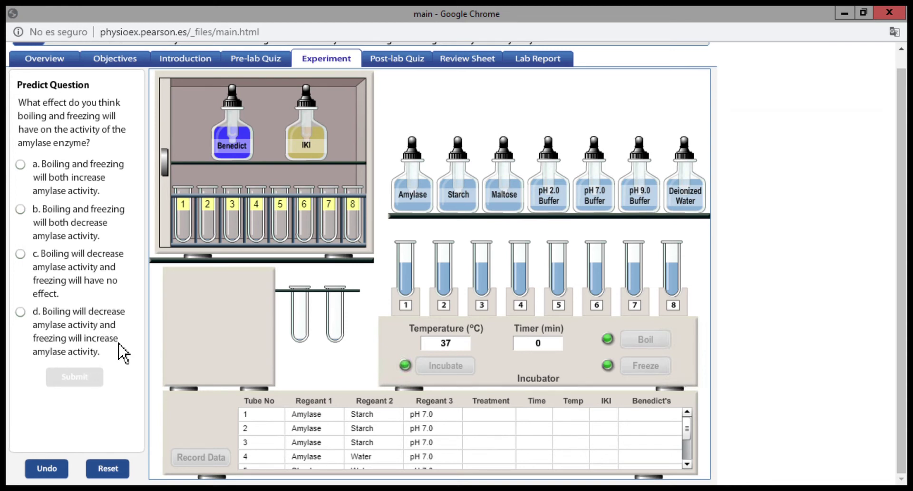
pyautogui.click(35, 273)
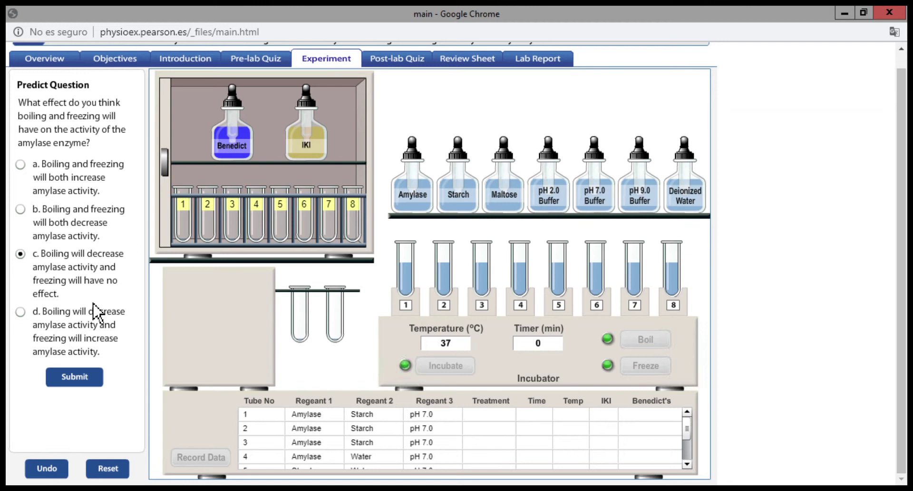
pyautogui.click(84, 386)
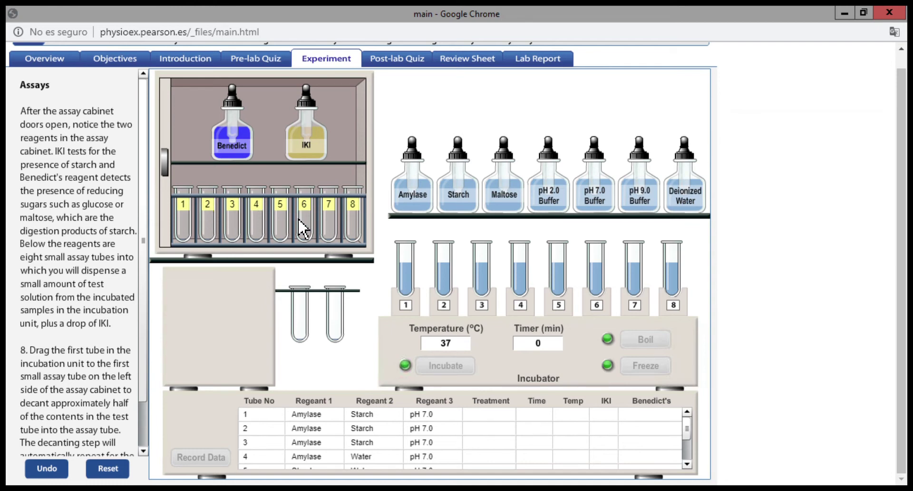
# - Run the IKI starch test on samples decanted into the assay tubes, and record and review the results for all eight tubes
pyautogui.moveTo(388, 249); pyautogui.dragTo(204, 219)
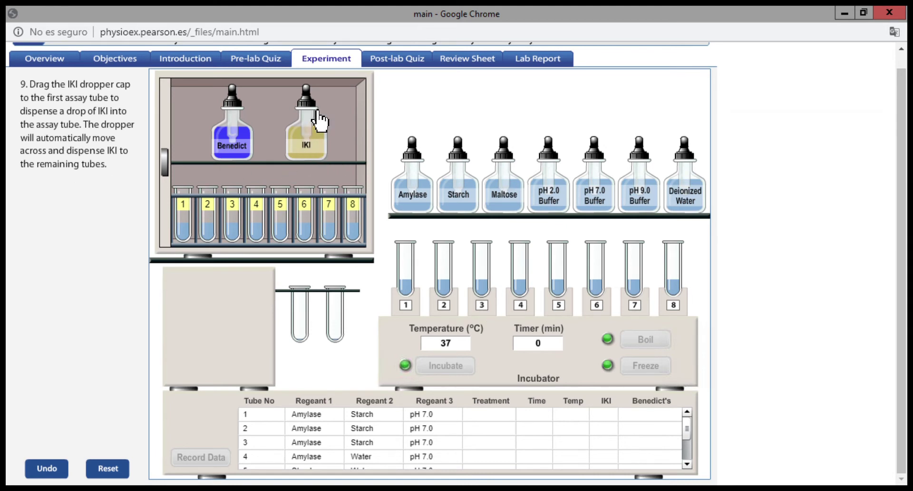
pyautogui.moveTo(307, 102); pyautogui.dragTo(197, 155)
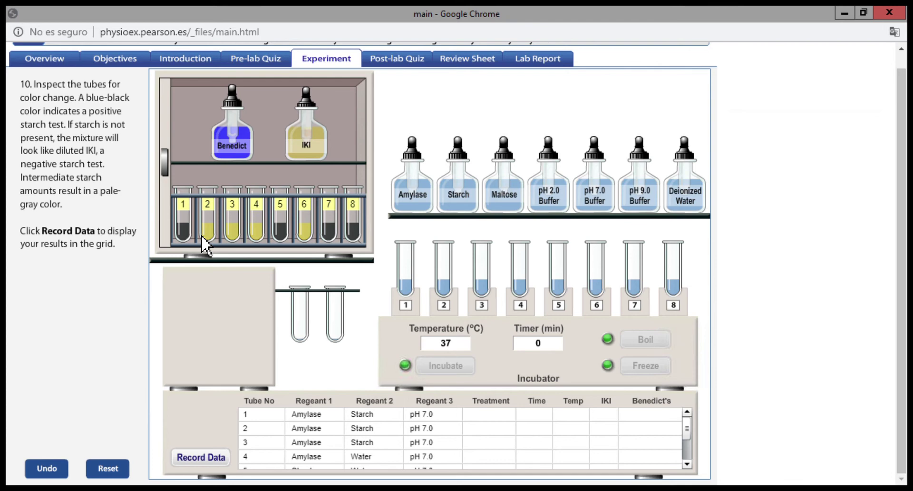
pyautogui.click(215, 459)
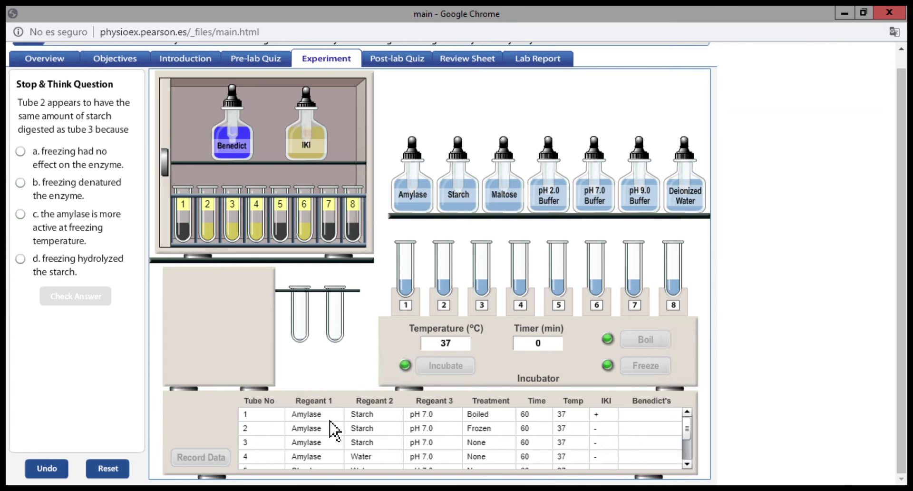
pyautogui.click(686, 464)
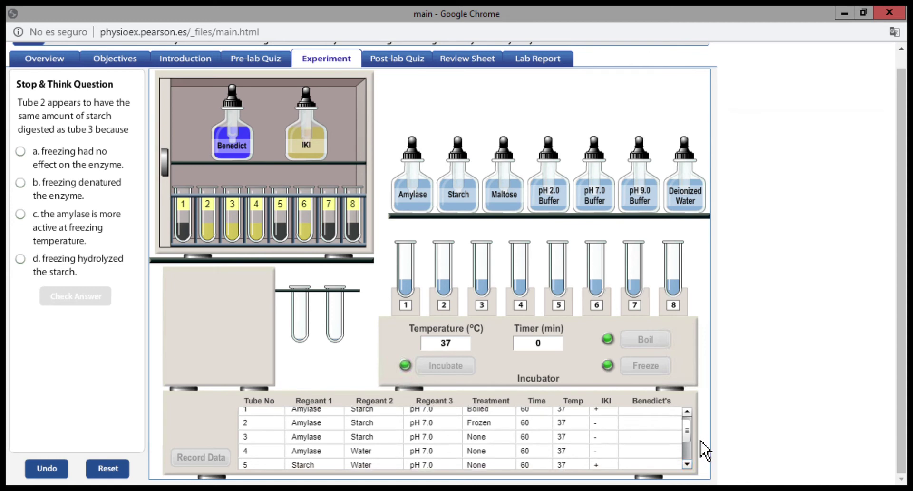
pyautogui.click(687, 463)
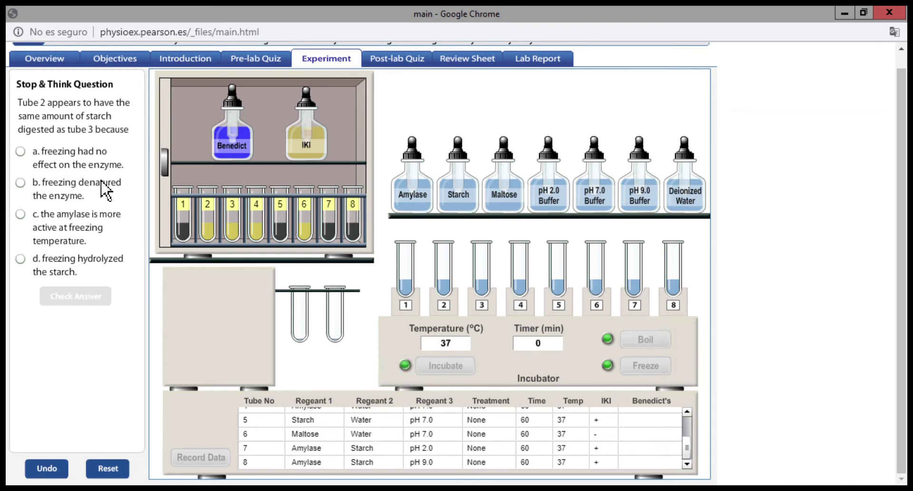
# - Answer the Stop & Think question on tube 2 with "freezing had no effect on the enzyme", check it and submit it
pyautogui.click(31, 164)
pyautogui.click(86, 301)
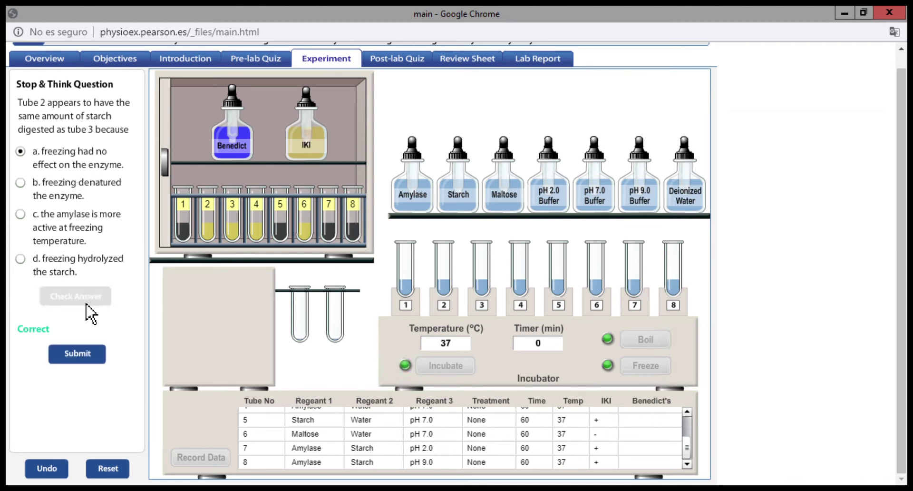
pyautogui.click(94, 363)
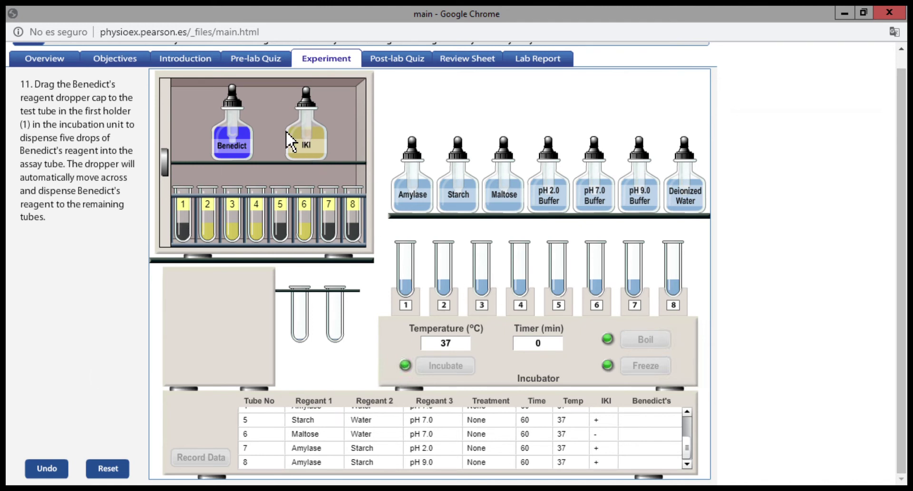
# - Run the Benedict's test by adding the reagent to the incubated tubes and boiling them, and record and submit the experiment results
pyautogui.moveTo(240, 119); pyautogui.dragTo(428, 229)
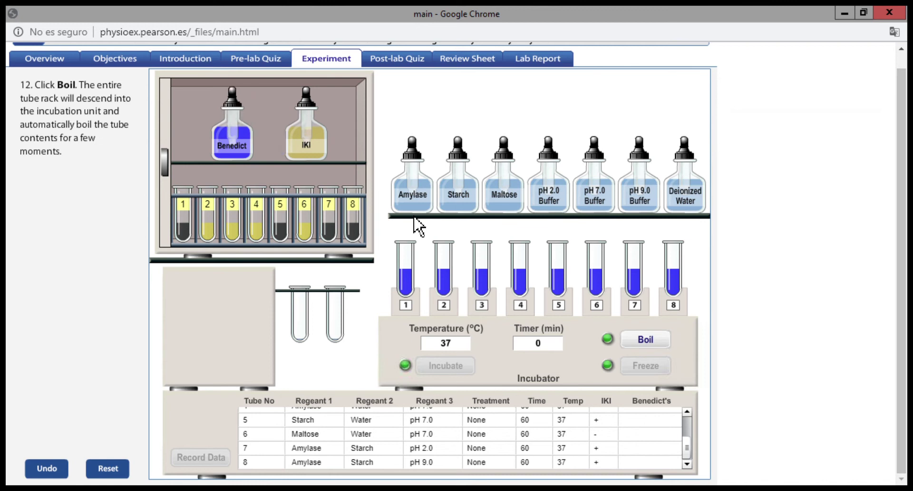
pyautogui.click(659, 351)
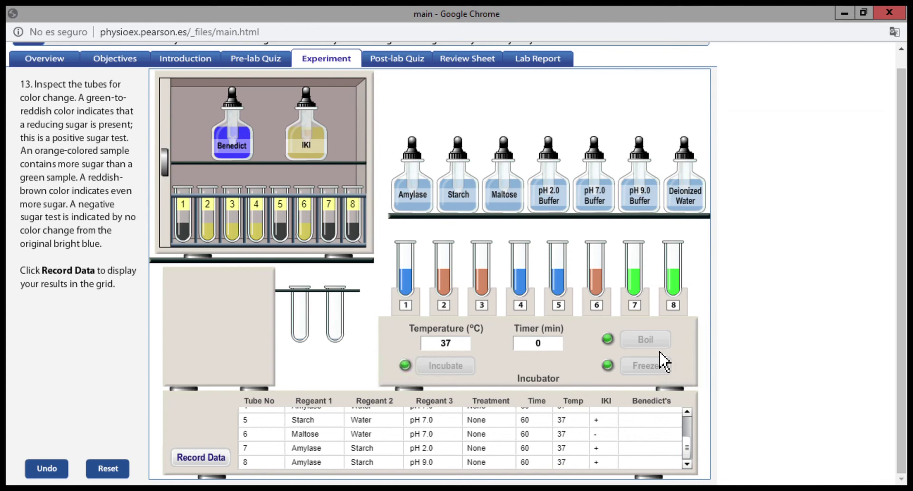
pyautogui.click(204, 461)
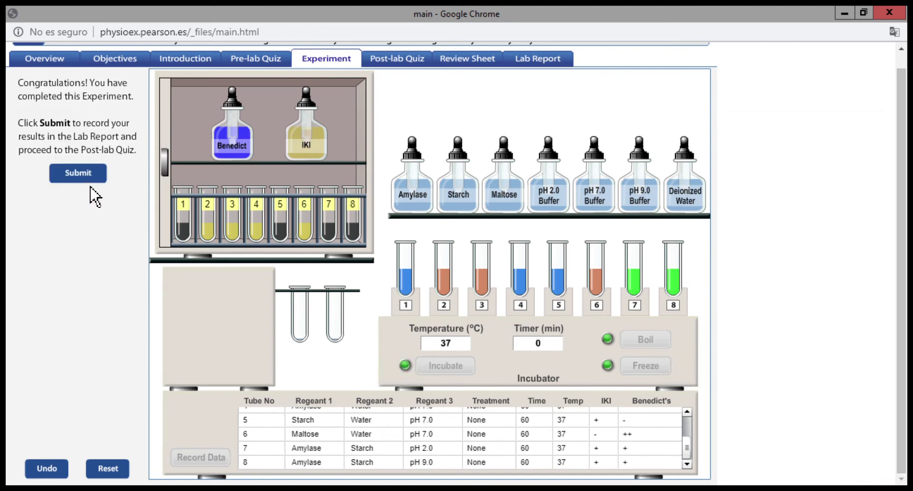
pyautogui.click(89, 175)
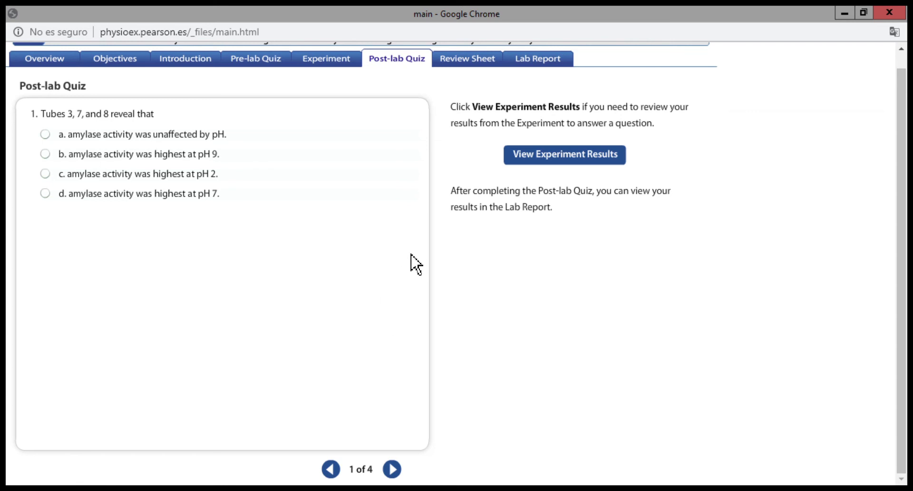
# - Display the experiment results clear of the quiz options and answer Post-lab question 1 with "amylase activity was highest at pH 7"
pyautogui.click(565, 162)
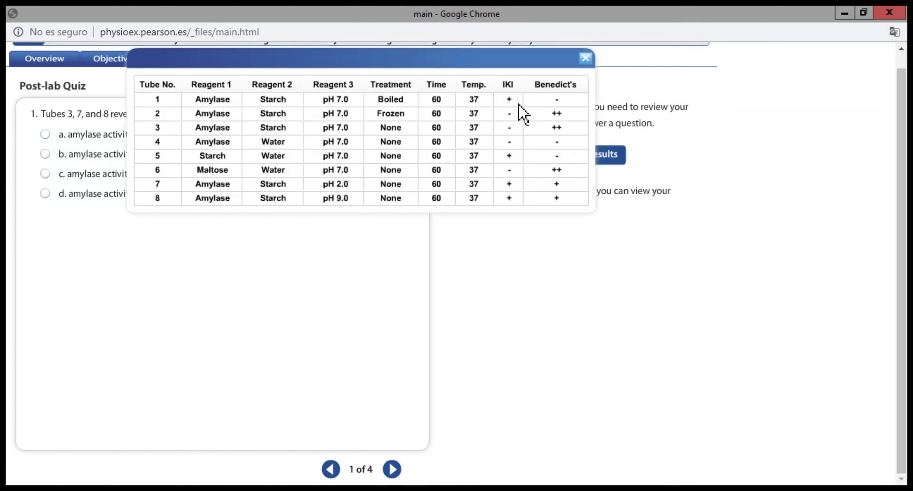
pyautogui.moveTo(499, 63); pyautogui.dragTo(627, 228)
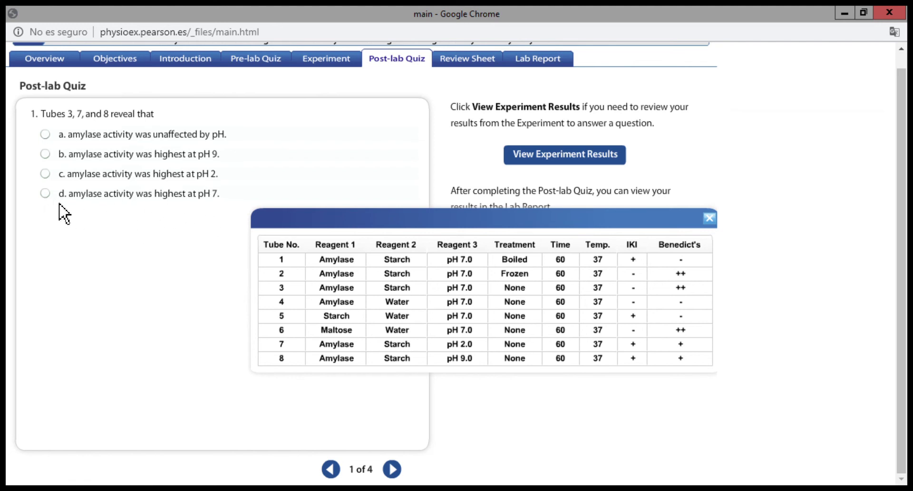
pyautogui.click(46, 193)
pyautogui.click(398, 475)
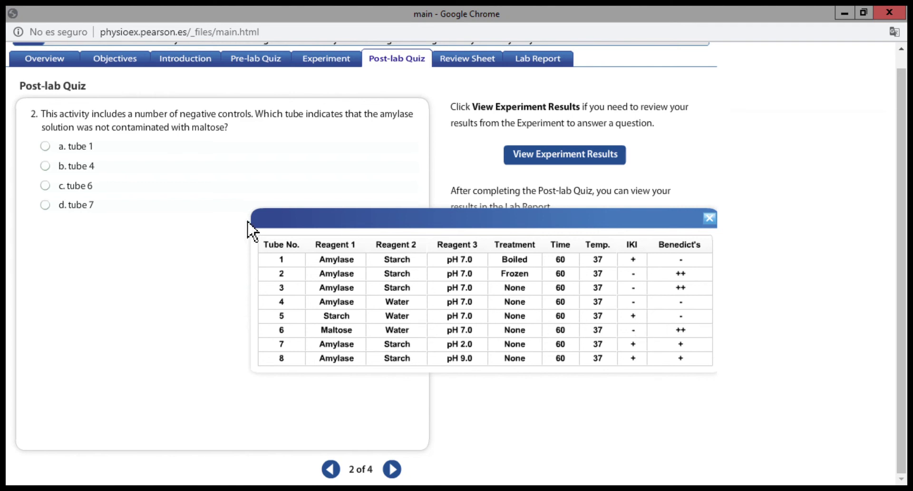
# - Answer Post-lab question 2 with "tube 4" and question 3 with "tubes 4, 5, and 6"
pyautogui.click(55, 168)
pyautogui.click(404, 478)
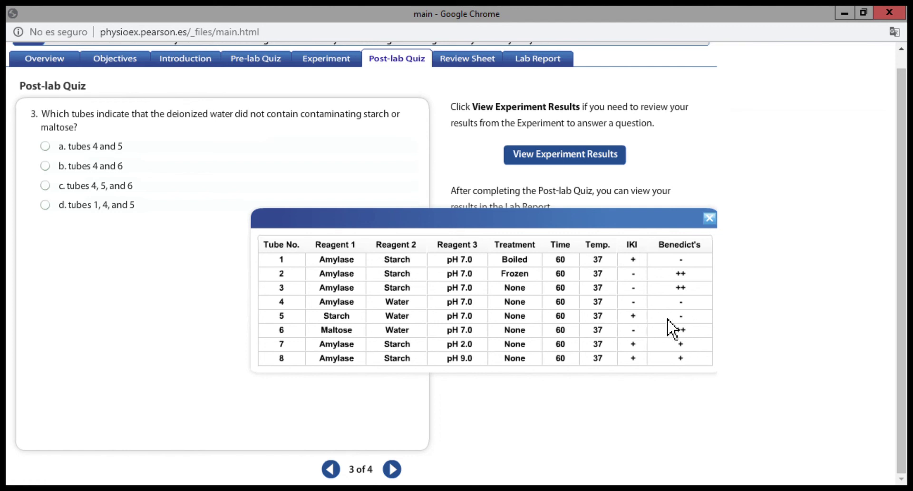
pyautogui.click(57, 186)
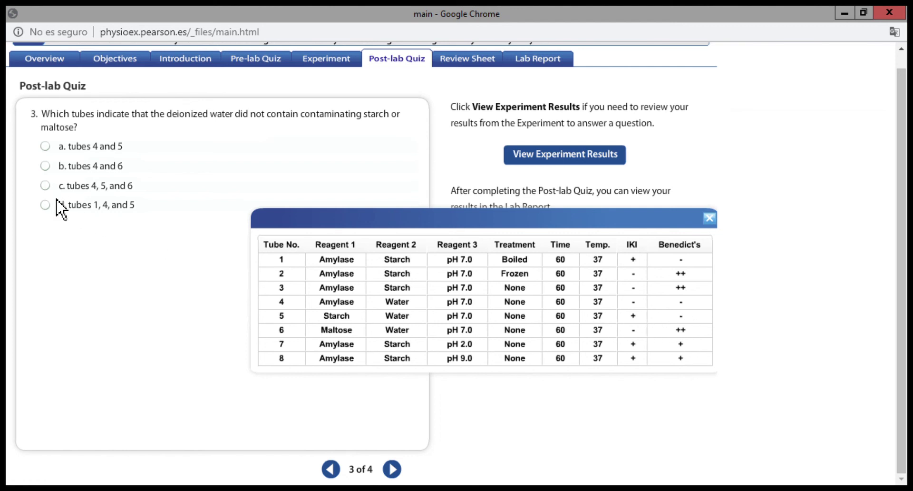
pyautogui.click(401, 474)
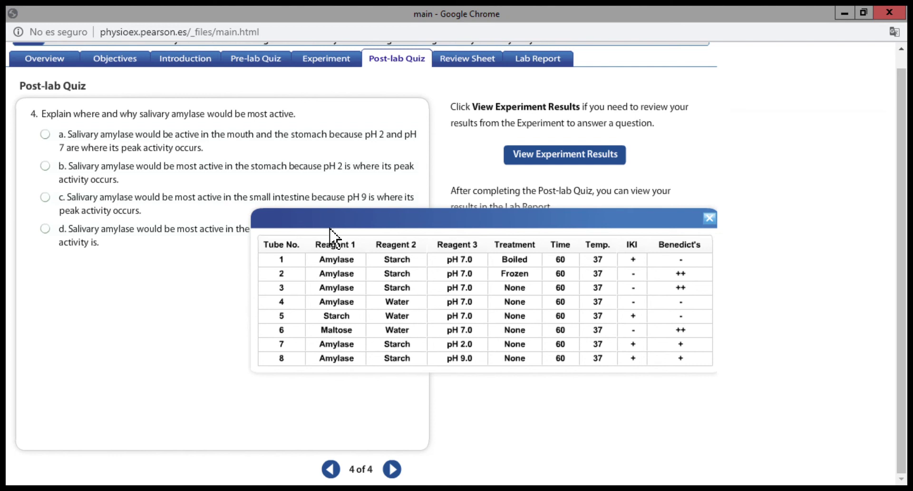
# - Answer Post-lab question 4 with "most active in the mouth because pH 7 is where its peak activity is" and submit the quiz
pyautogui.moveTo(329, 228); pyautogui.dragTo(319, 287)
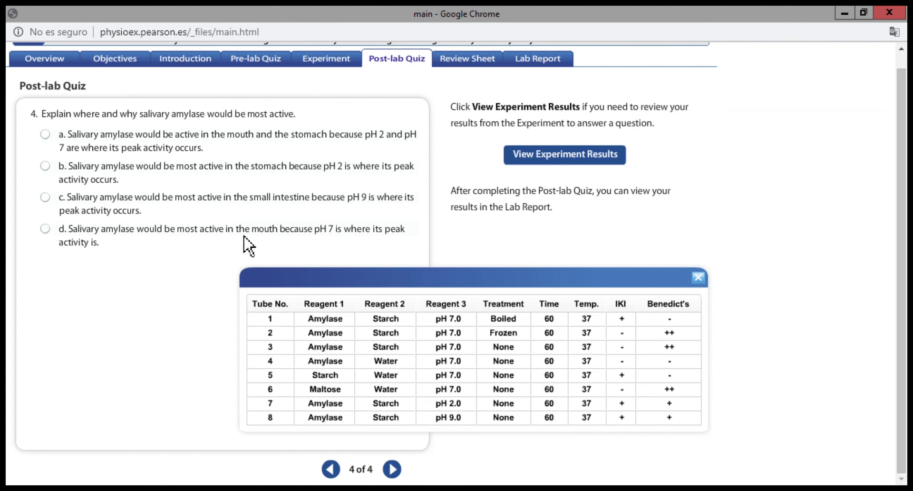
pyautogui.click(57, 242)
pyautogui.click(401, 472)
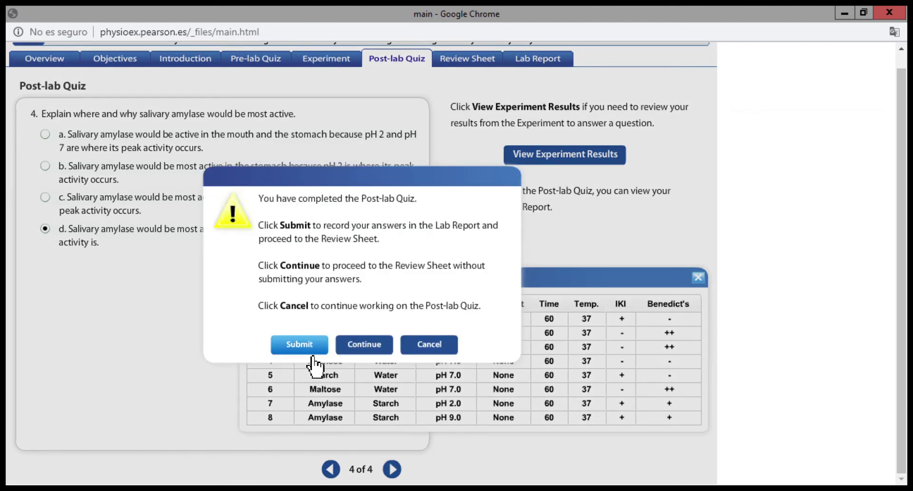
pyautogui.click(312, 355)
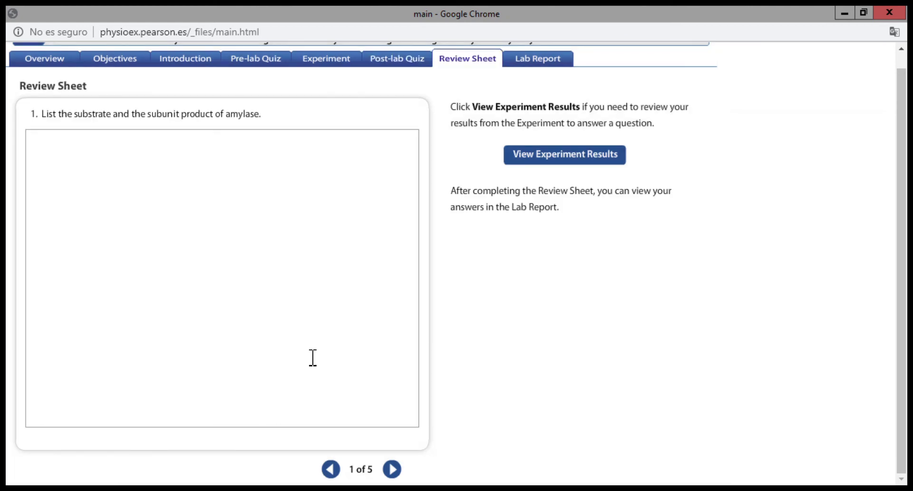
# - Leave Review Sheet question 1 blank and display the full experiment results table clear of question 2's text about boiling
pyautogui.click(184, 177)
pyautogui.click(393, 470)
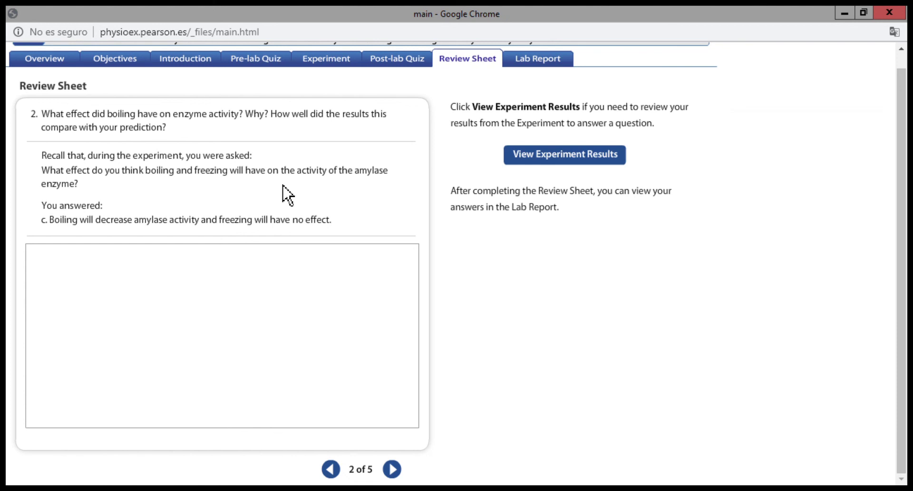
pyautogui.click(553, 162)
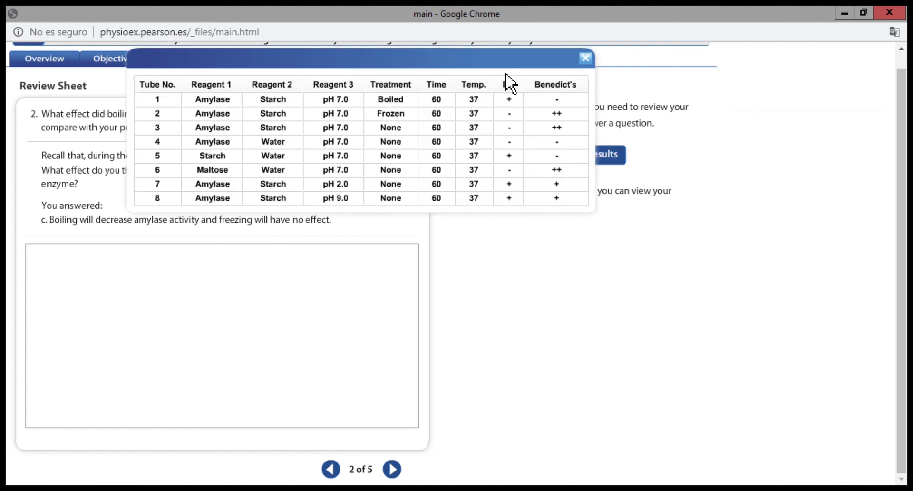
pyautogui.moveTo(501, 63); pyautogui.dragTo(602, 181)
pyautogui.moveTo(648, 257); pyautogui.dragTo(672, 261)
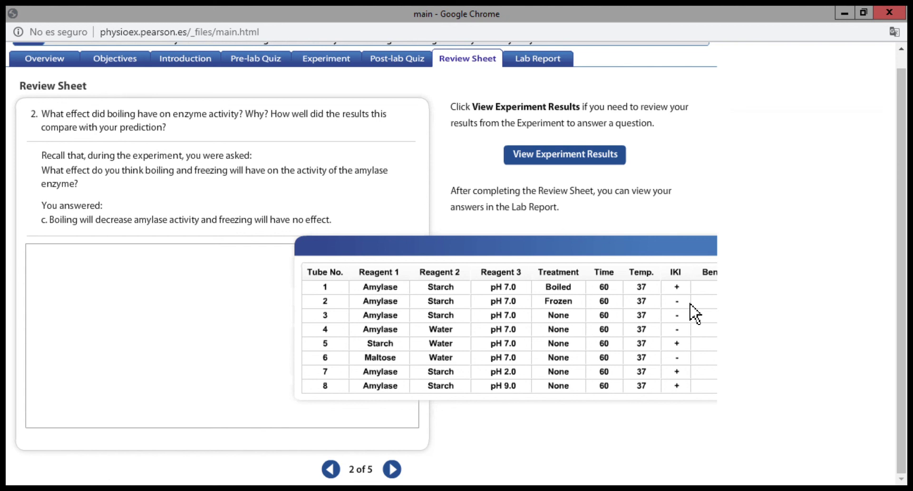
pyautogui.moveTo(702, 248); pyautogui.dragTo(656, 265)
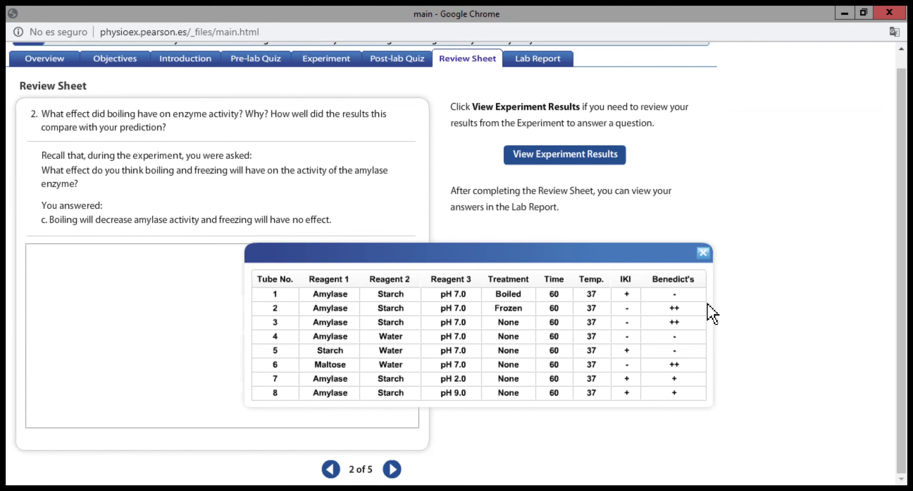
# - Go through the remaining Review Sheet questions up to question 5 without answering, and submit the sheet to the Lab Report
pyautogui.click(396, 470)
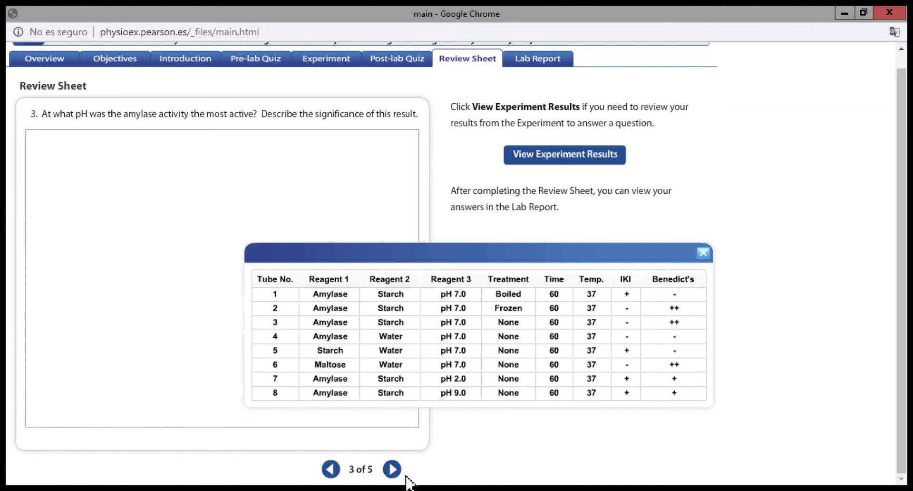
pyautogui.click(395, 465)
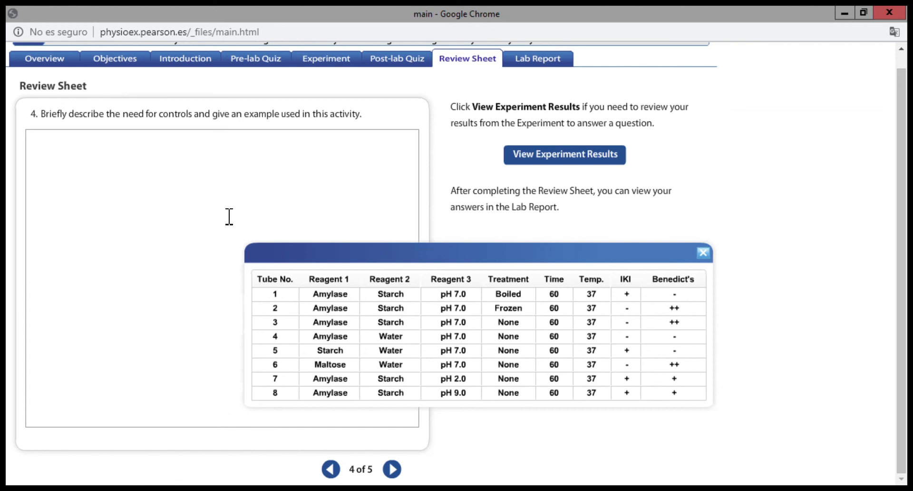
pyautogui.click(397, 470)
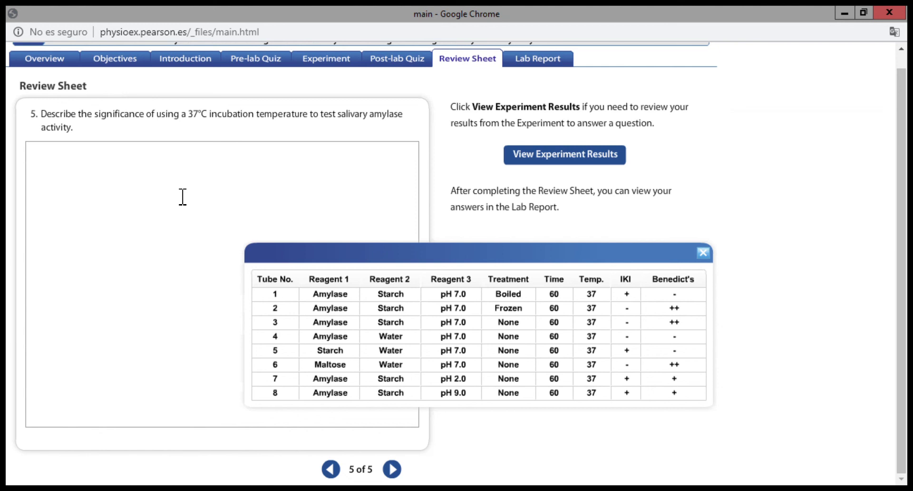
pyautogui.click(711, 259)
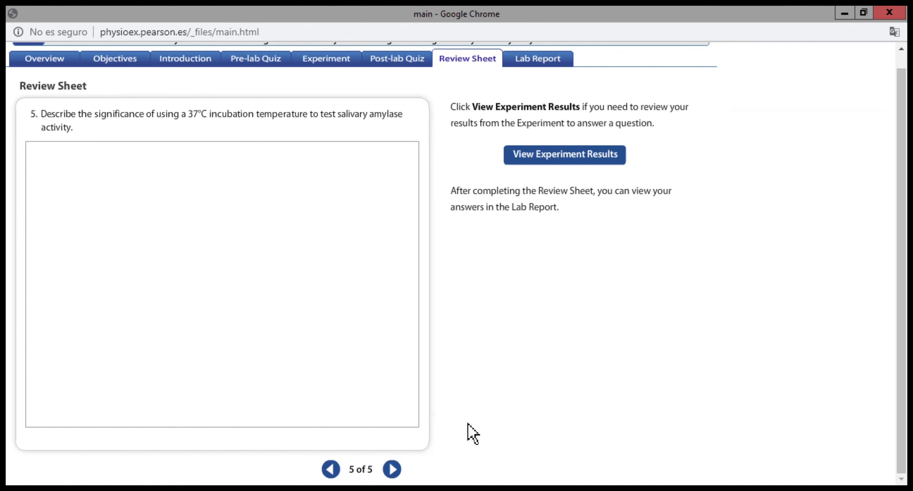
pyautogui.click(393, 467)
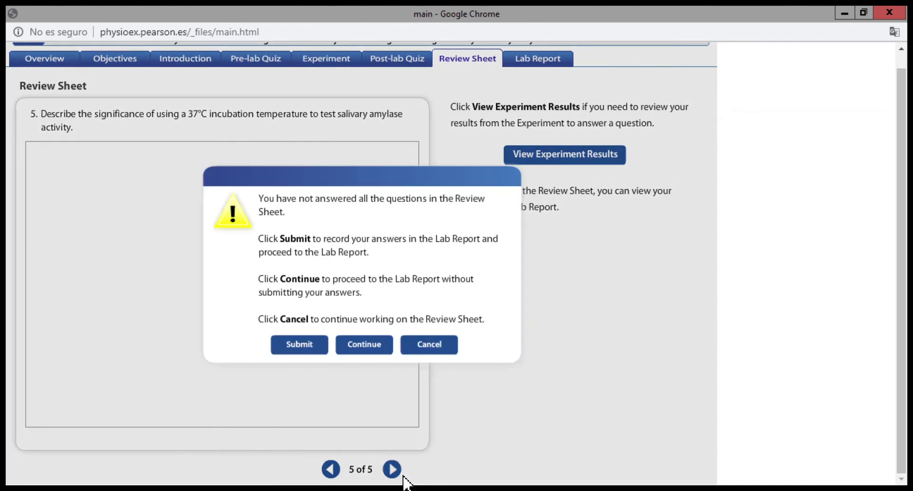
pyautogui.click(316, 358)
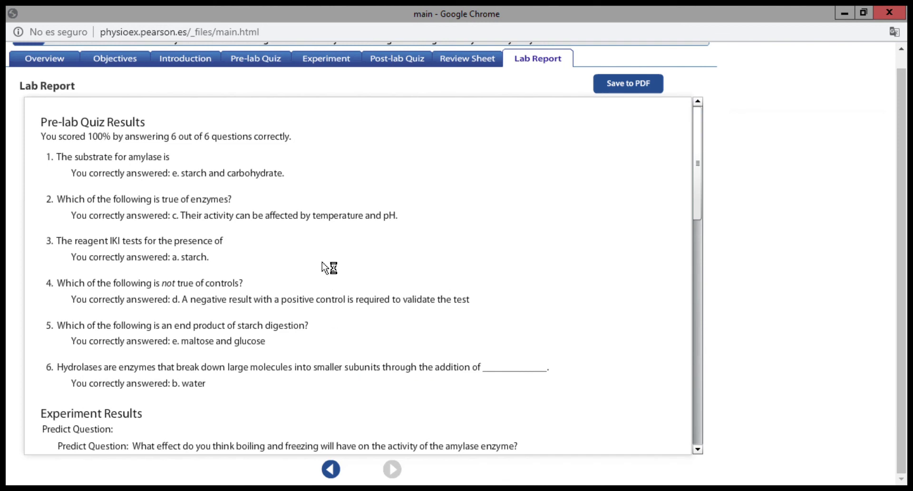
pyautogui.scroll(-4, 327, 264)
pyautogui.scroll(-4, 338, 284)
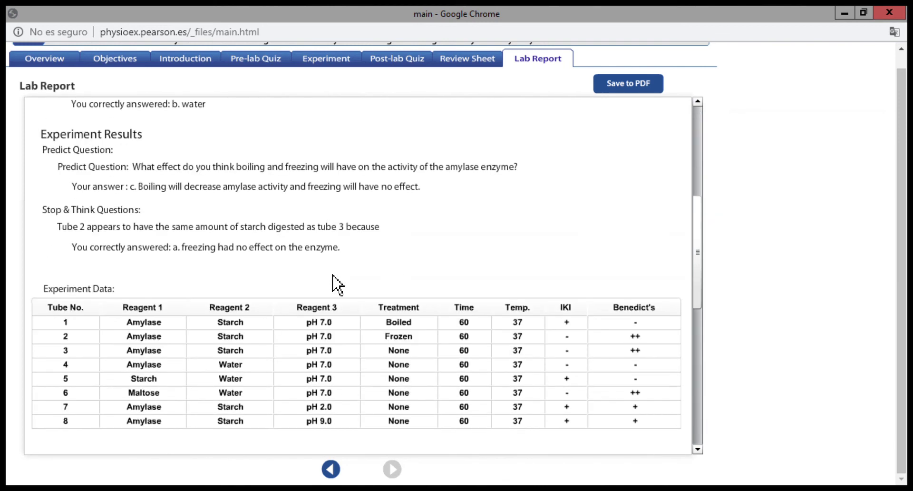
pyautogui.moveTo(705, 339); pyautogui.dragTo(720, 457)
pyautogui.moveTo(694, 375); pyautogui.dragTo(700, 109)
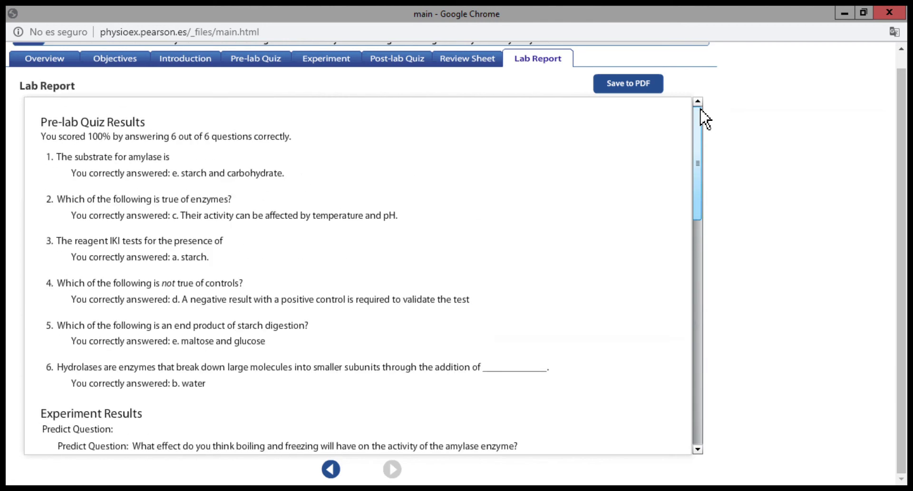
pyautogui.click(644, 90)
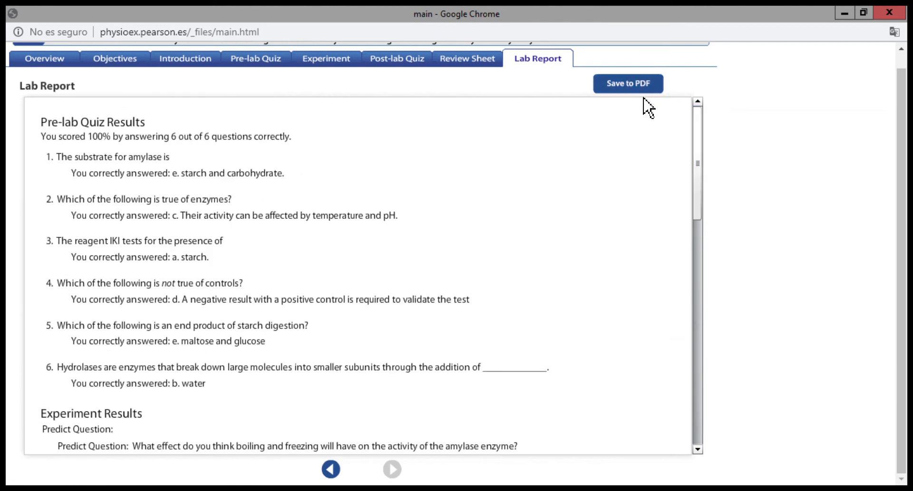
pyautogui.click(66, 122)
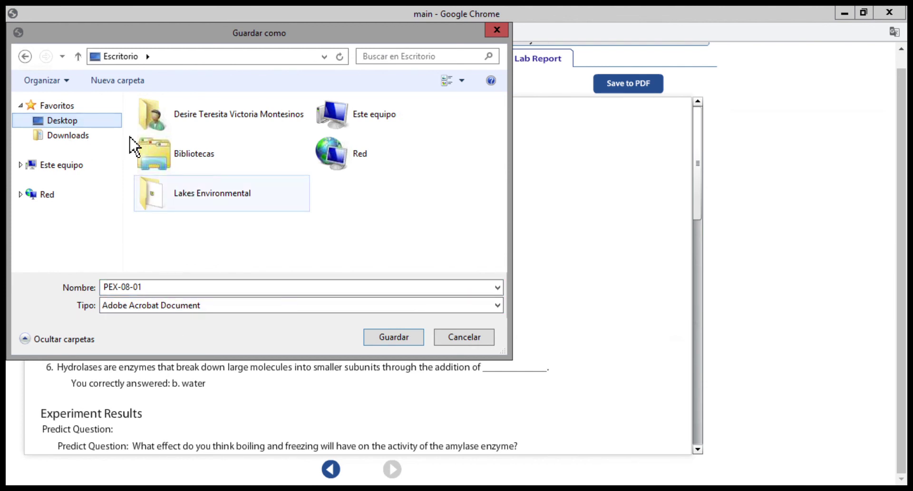
pyautogui.click(60, 166)
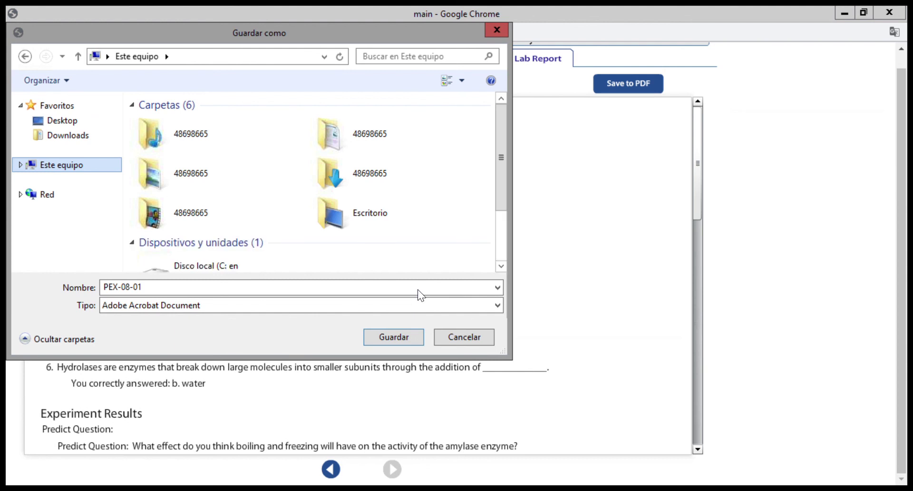
pyautogui.click(221, 290)
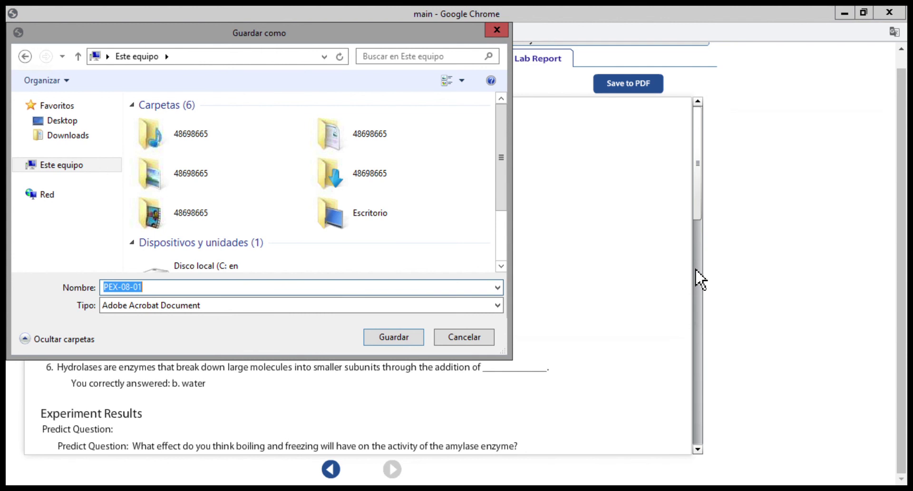
pyautogui.write('Test Iki Benedict')
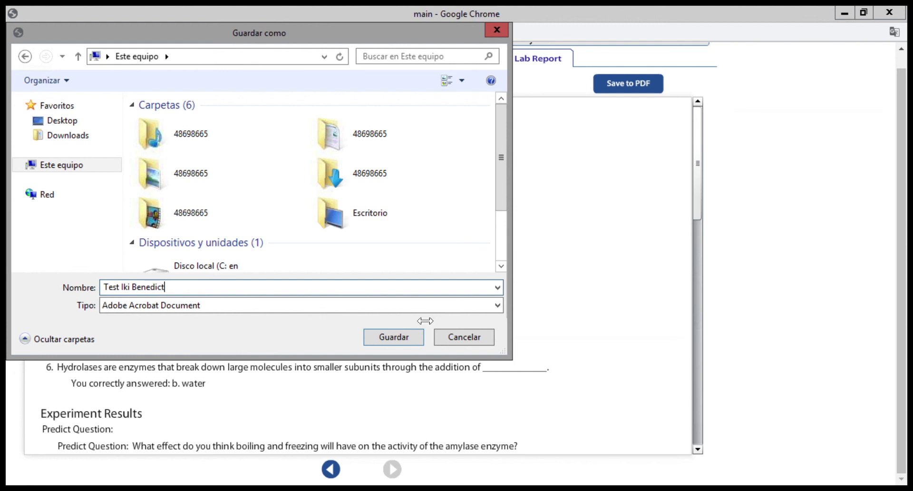
pyautogui.click(412, 340)
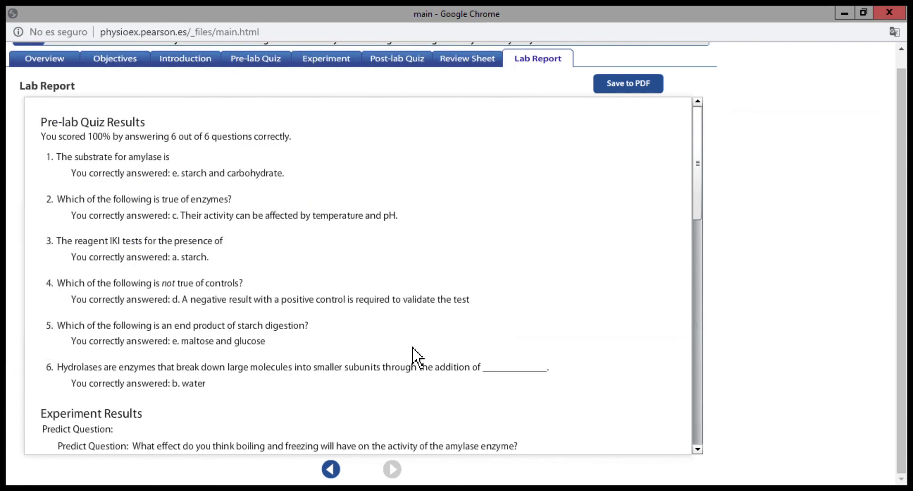